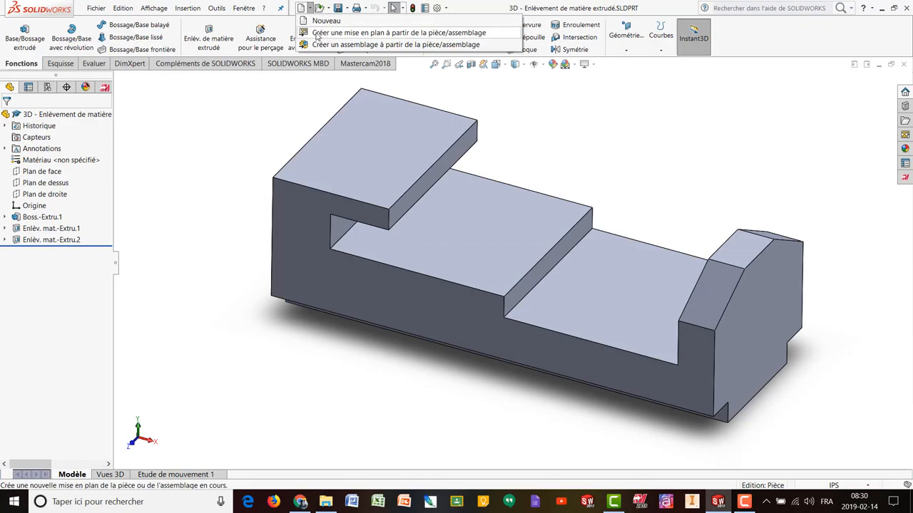
# Step: Create a drawing from the part and place the front view with projected views above it and to its right
pyautogui.click(317, 36)
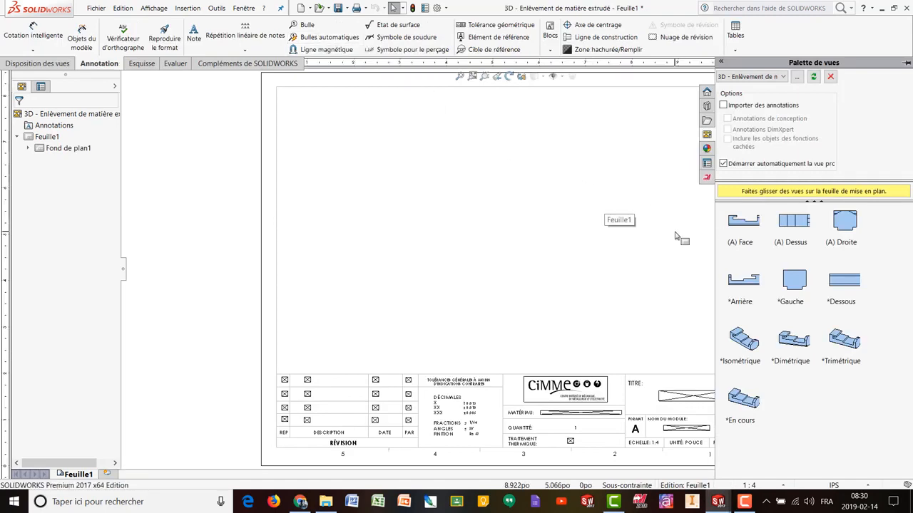
pyautogui.click(741, 226)
pyautogui.moveTo(527, 259); pyautogui.dragTo(433, 308)
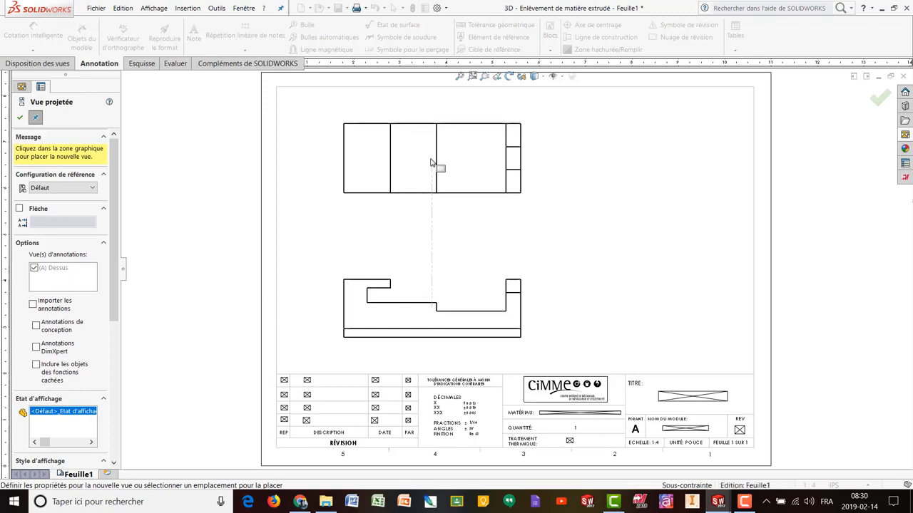
pyautogui.click(432, 164)
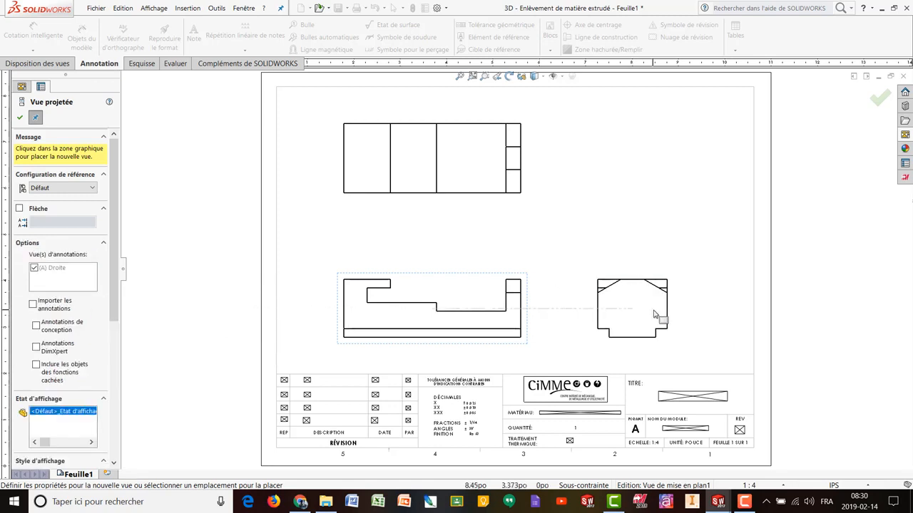
pyautogui.click(661, 312)
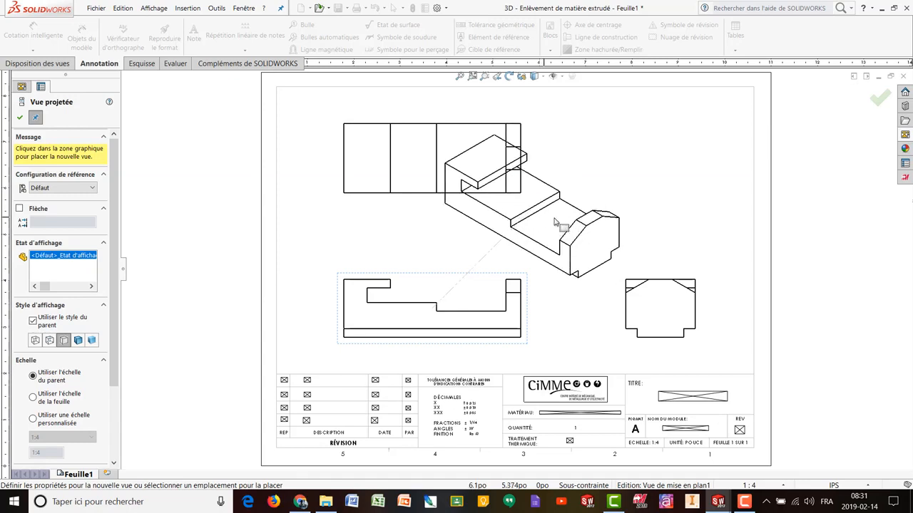
pyautogui.press('Escape')
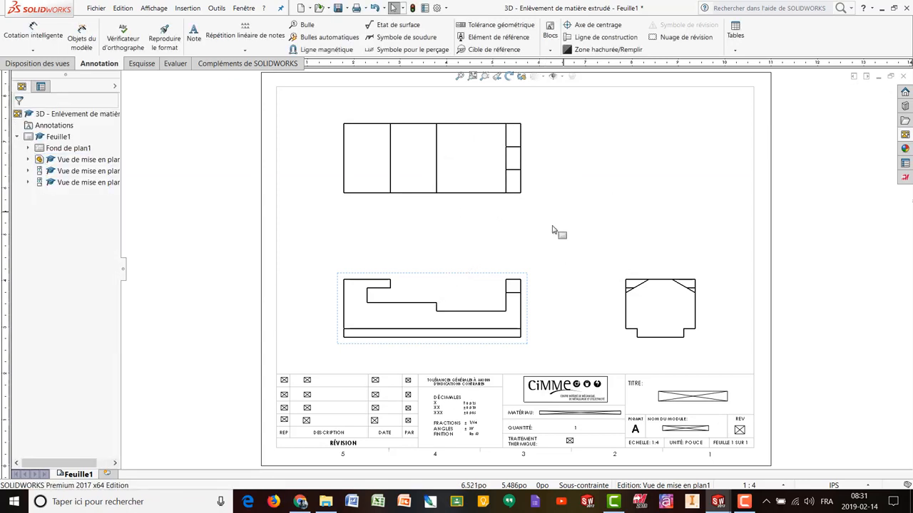
# Step: Move the front view slightly up and right on the sheet and set its display style to hidden lines visible
pyautogui.moveTo(493, 279); pyautogui.dragTo(503, 263)
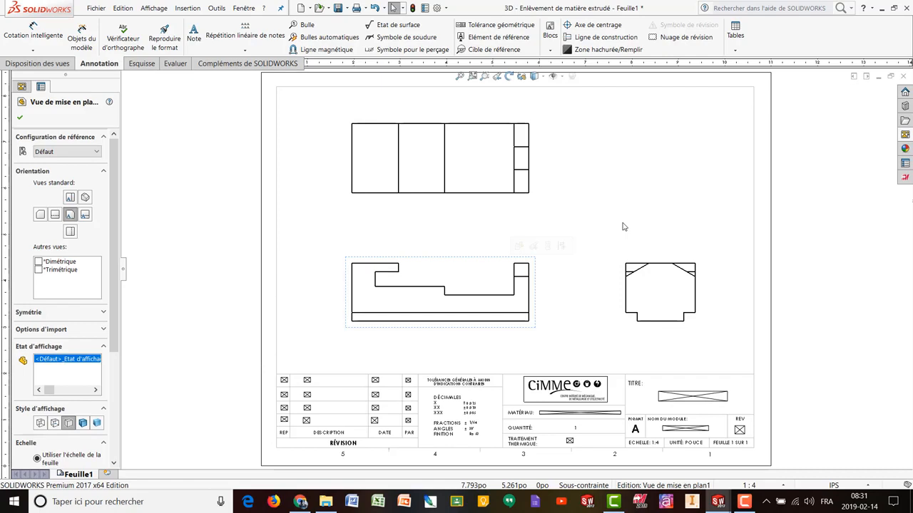
pyautogui.scroll(-3, 112, 189)
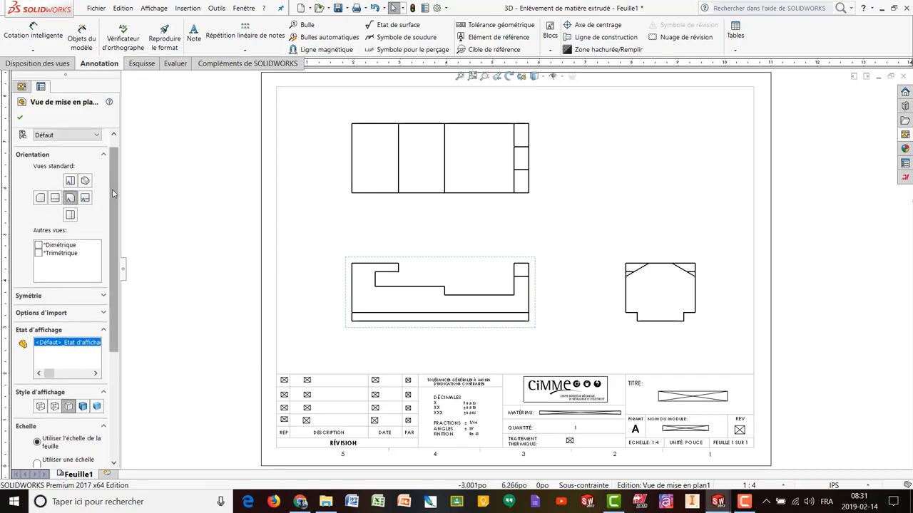
pyautogui.moveTo(124, 271); pyautogui.dragTo(150, 273)
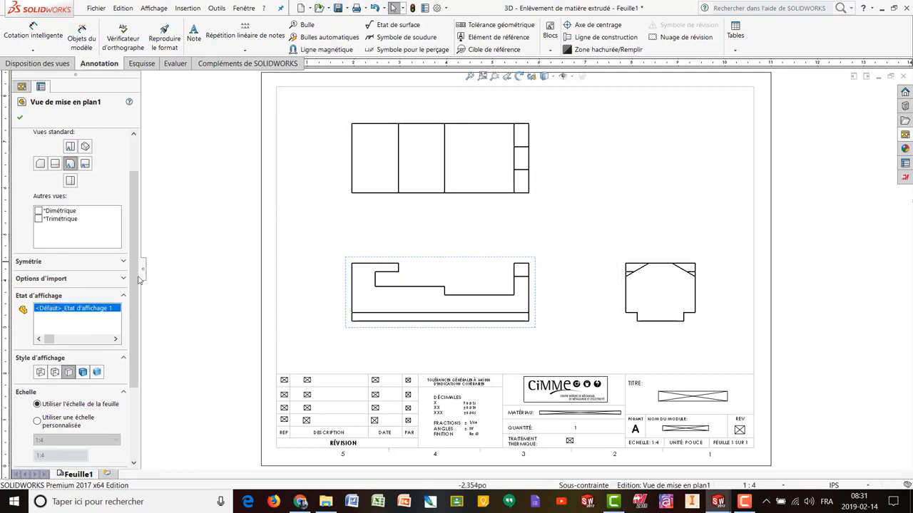
pyautogui.click(55, 373)
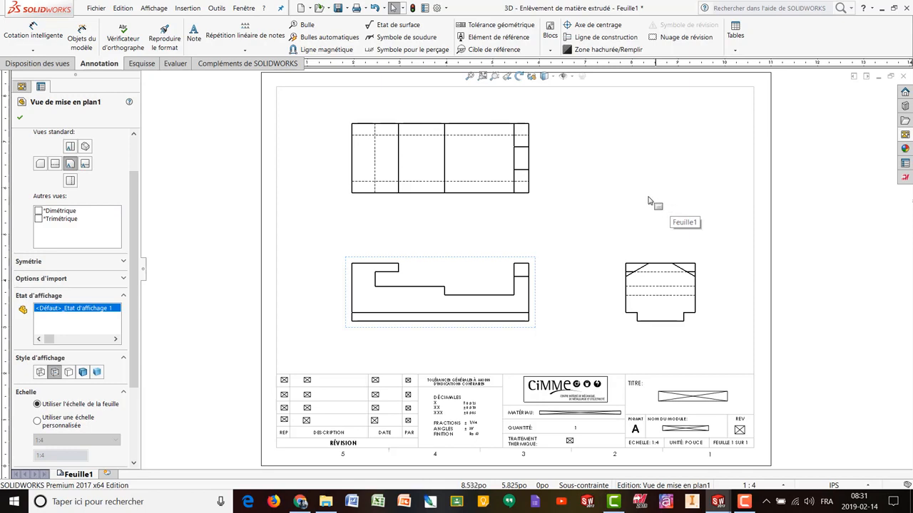
pyautogui.click(668, 206)
# Step: Dimension the length of the upper lip's top edge in the front view, with the arrows inside the extension lines
pyautogui.scroll(-1, 518, 160)
pyautogui.scroll(-1, 516, 165)
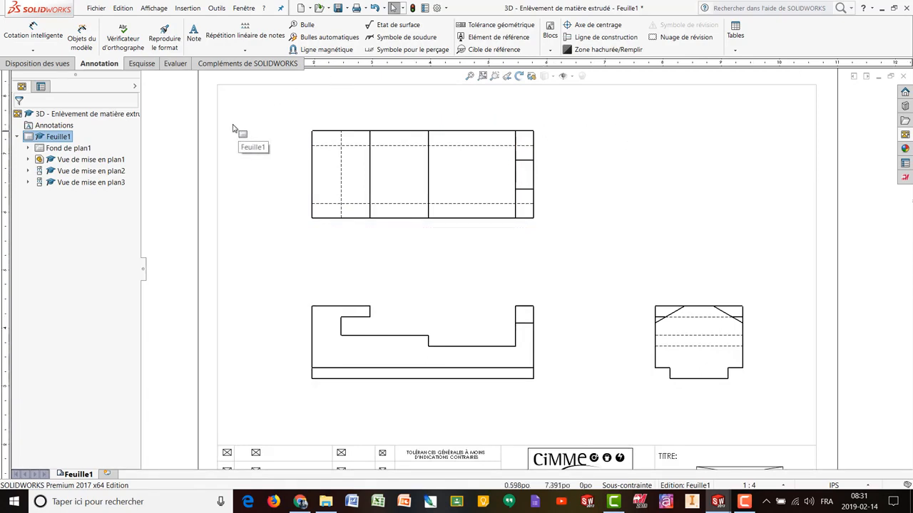
pyautogui.click(17, 32)
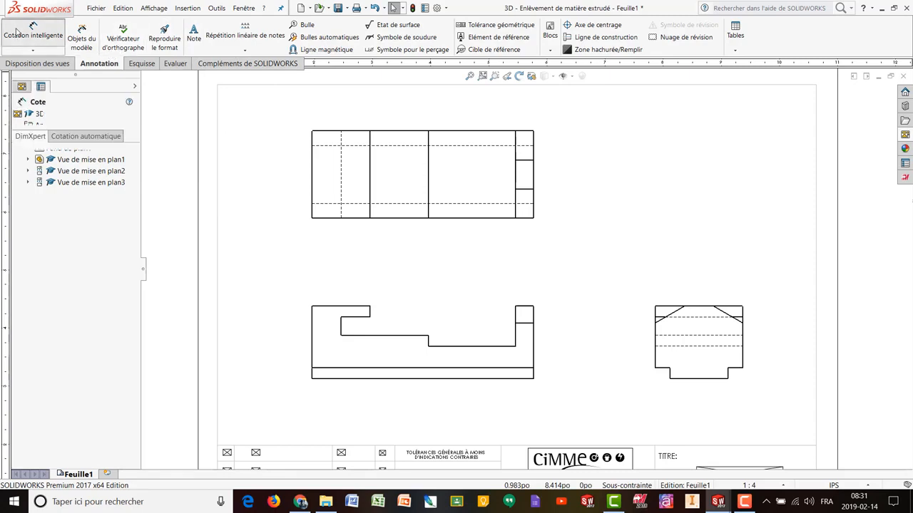
pyautogui.click(340, 306)
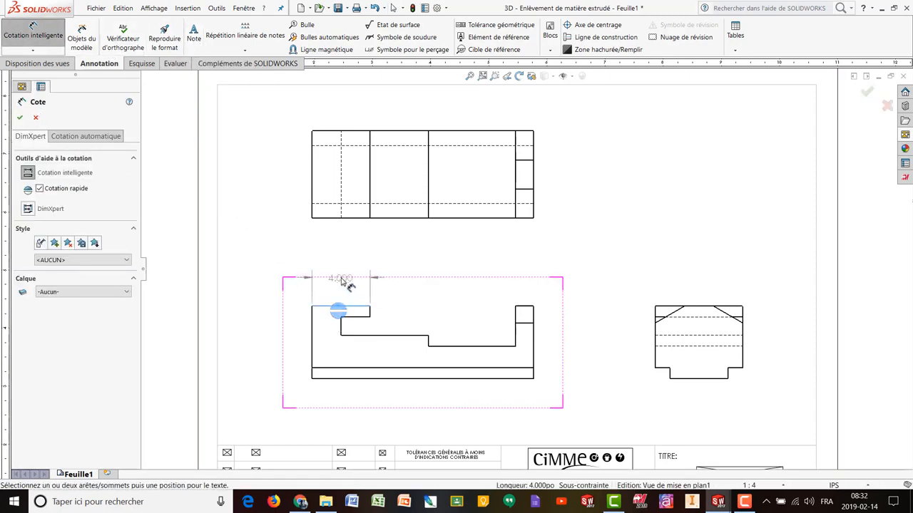
pyautogui.click(344, 280)
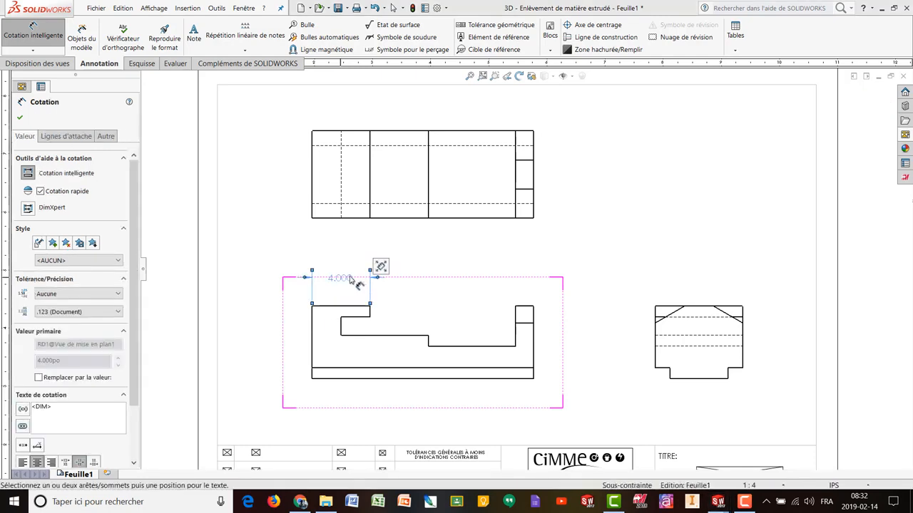
pyautogui.scroll(-4, 358, 287)
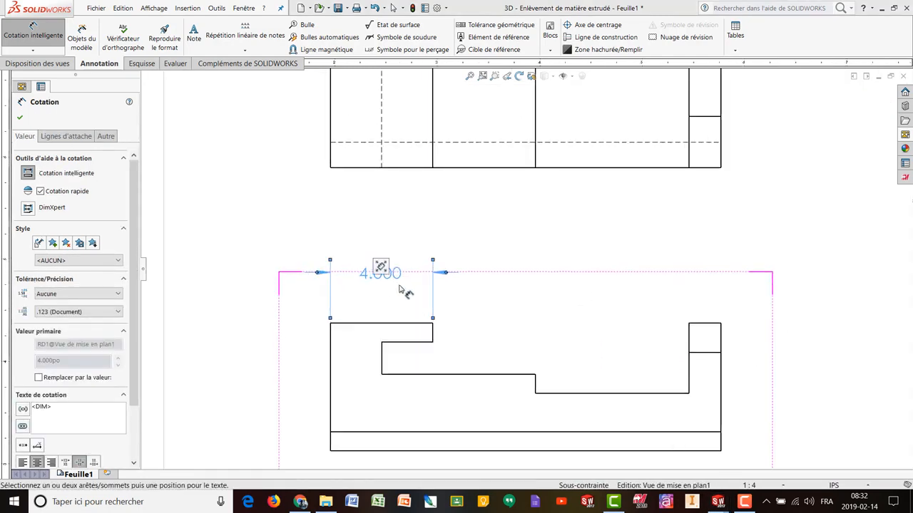
pyautogui.click(445, 274)
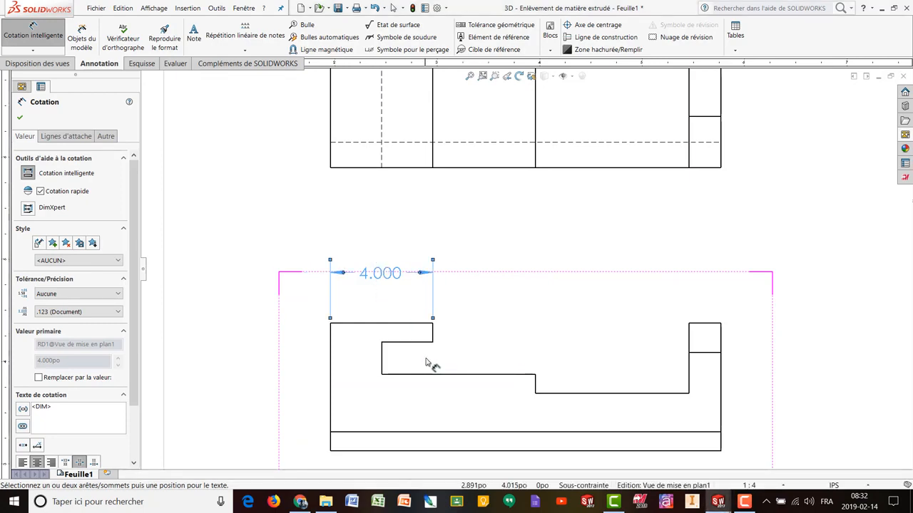
# Step: Dimension the horizontal distance from the front view's left edge to the slot's inner vertical edge, placing it above the view
pyautogui.scroll(2, 400, 407)
pyautogui.scroll(3, 431, 389)
pyautogui.scroll(-3, 427, 326)
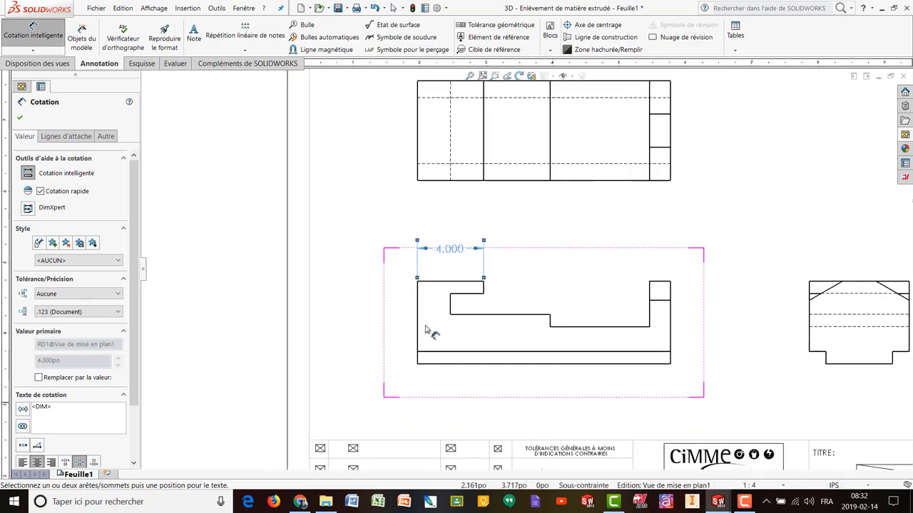
pyautogui.click(420, 314)
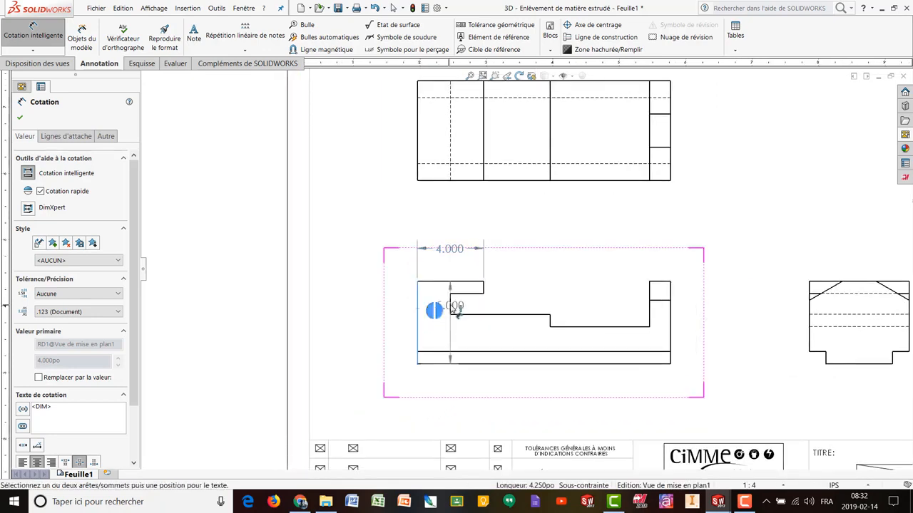
pyautogui.click(449, 314)
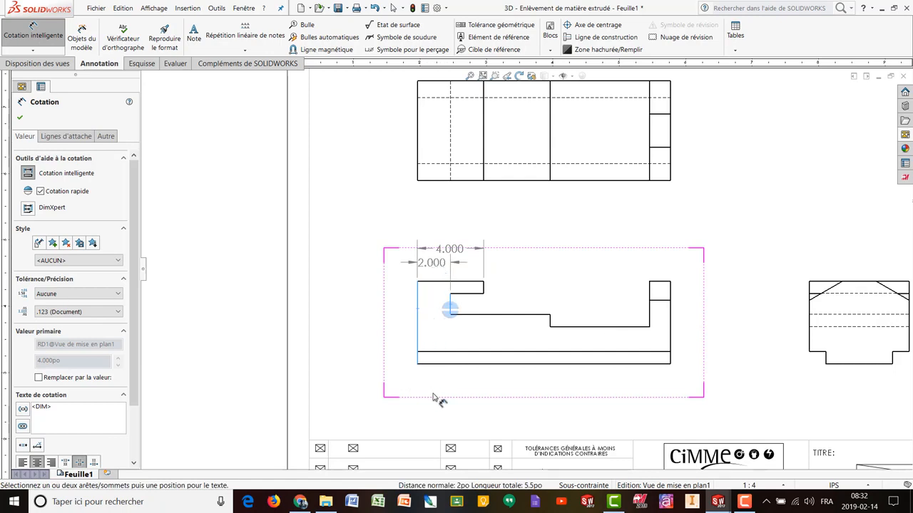
pyautogui.click(436, 263)
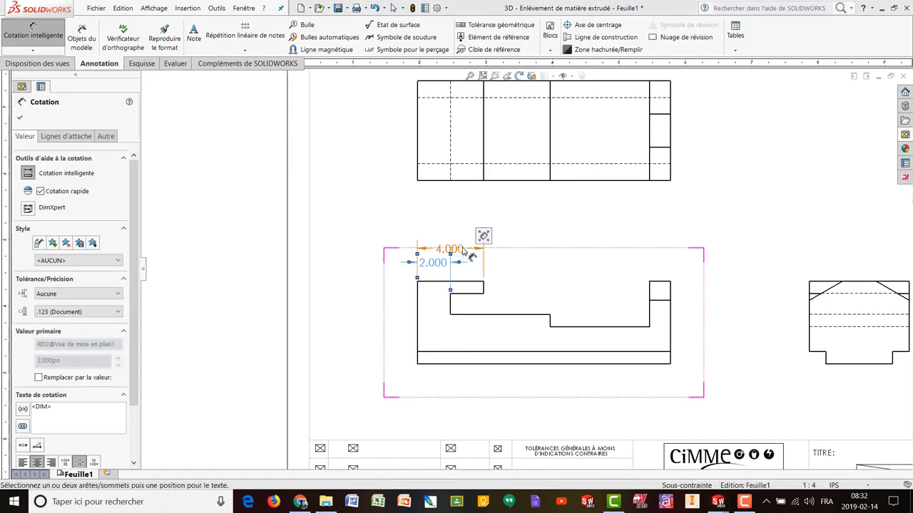
# Step: Move the lip length dimension higher and shift the slot distance's text outside, left of its extension lines
pyautogui.moveTo(460, 251); pyautogui.dragTo(461, 232)
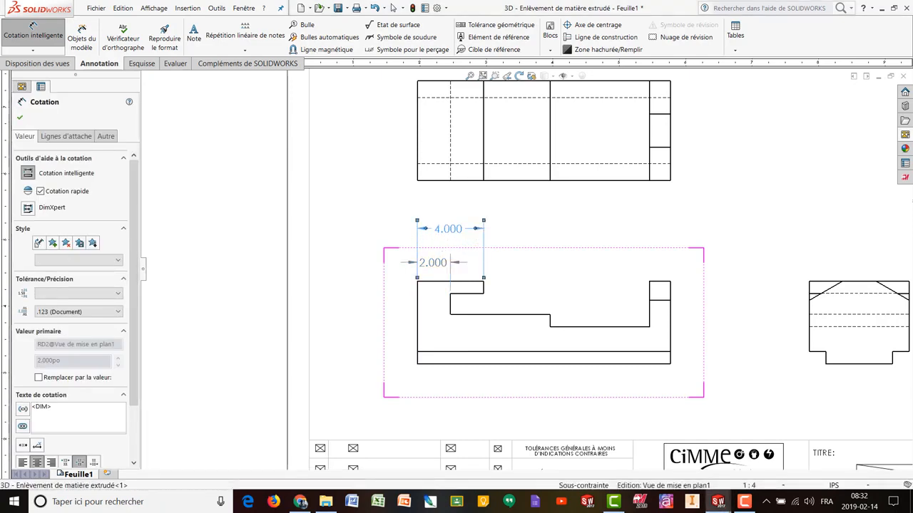
pyautogui.moveTo(435, 262); pyautogui.dragTo(397, 261)
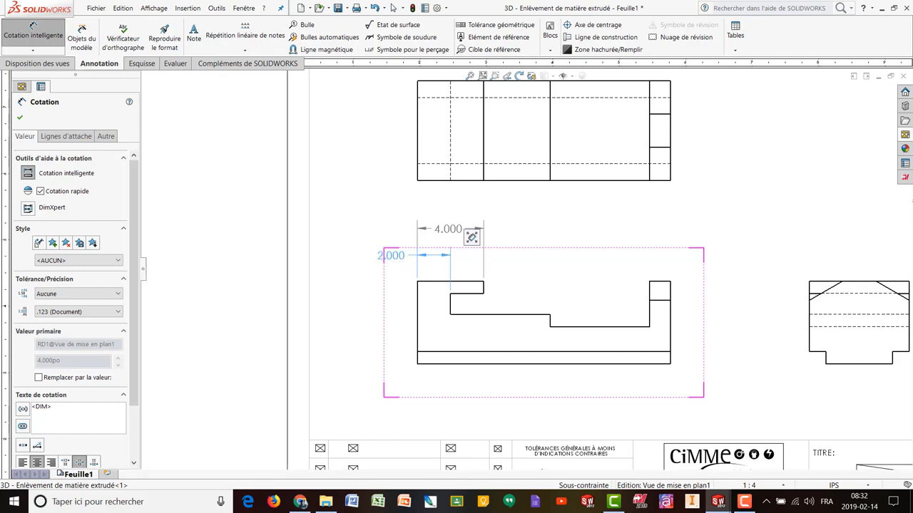
pyautogui.click(357, 242)
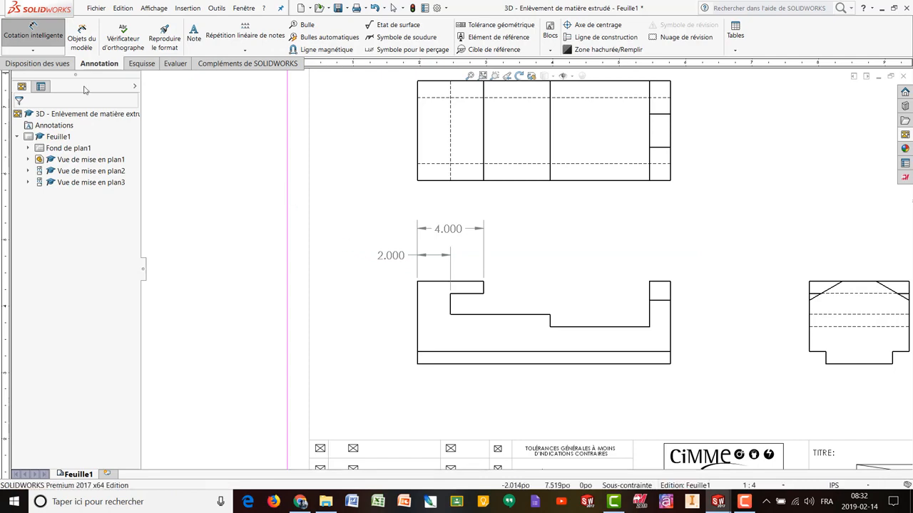
# Step: Dimension the lengths of the upper and lower steps in the front view, aligning both dimensions below the view
pyautogui.click(451, 307)
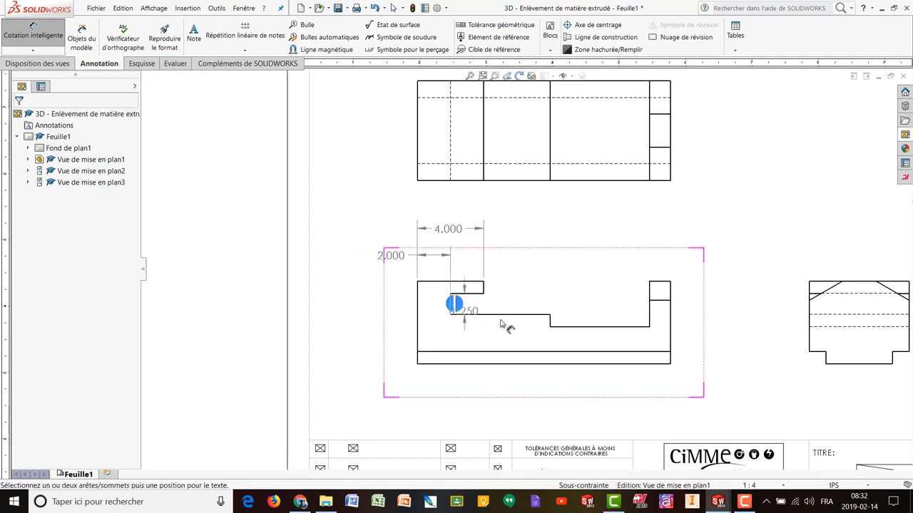
pyautogui.click(548, 321)
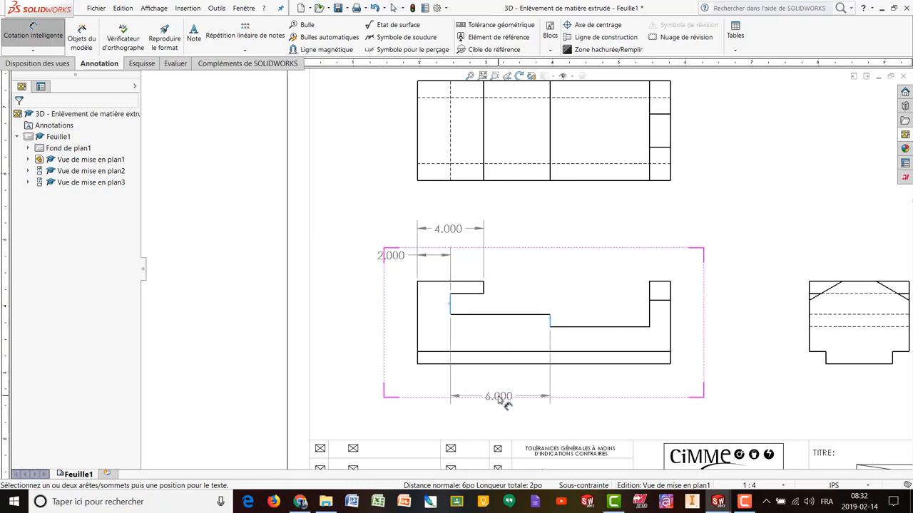
pyautogui.click(504, 402)
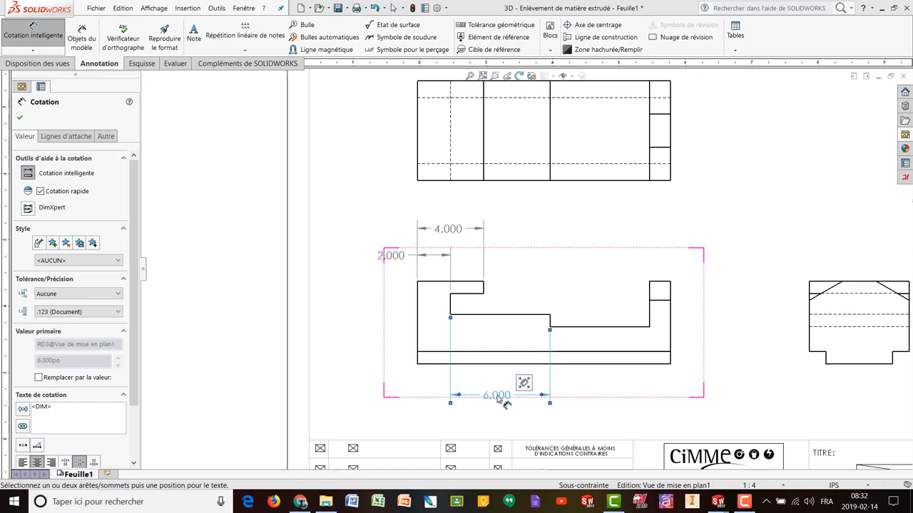
pyautogui.click(592, 330)
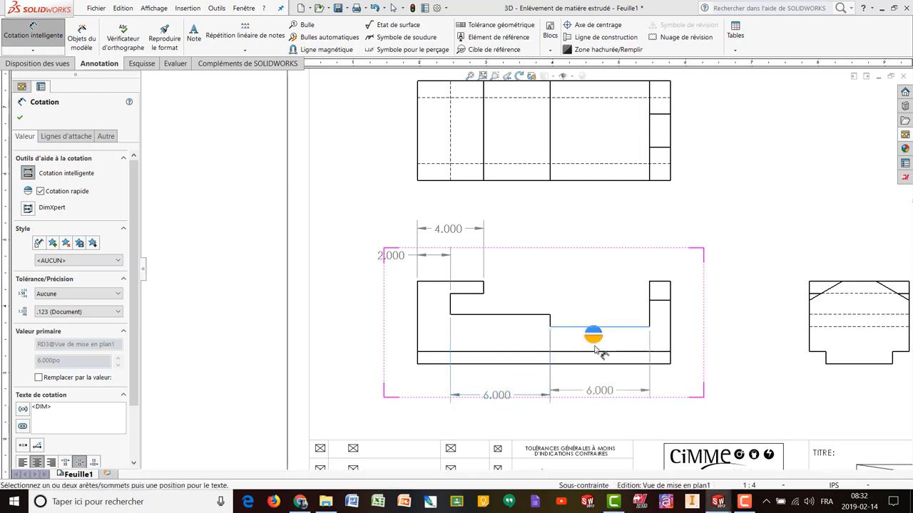
pyautogui.click(603, 401)
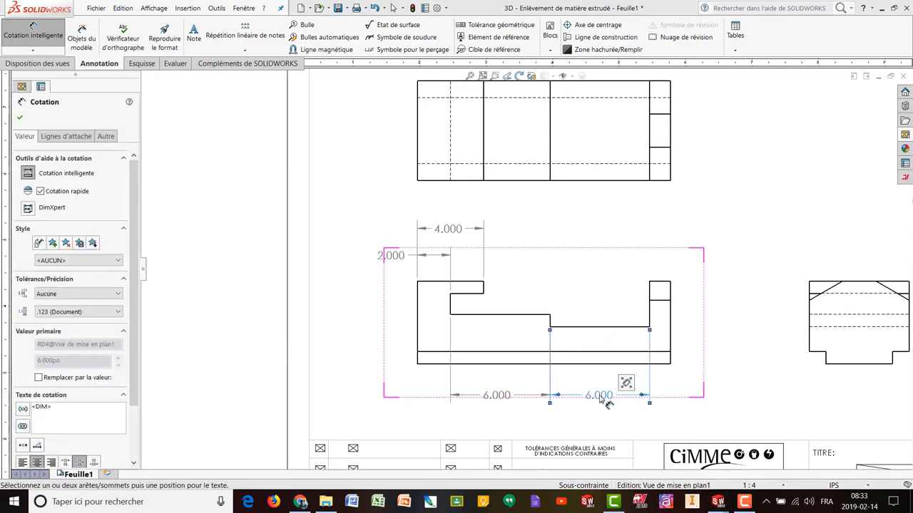
# Step: Dimension the upper lip's thickness at its free end, with the value placed above and to its right
pyautogui.click(486, 289)
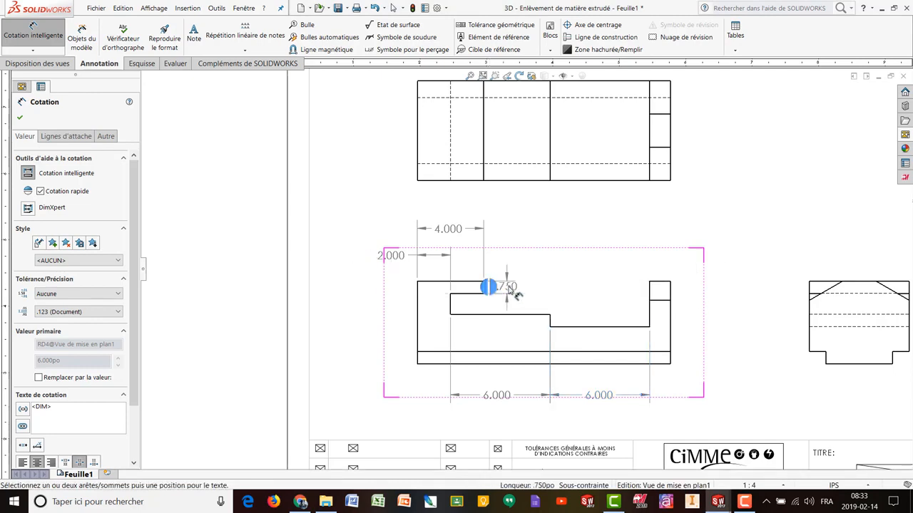
pyautogui.scroll(-5, 509, 292)
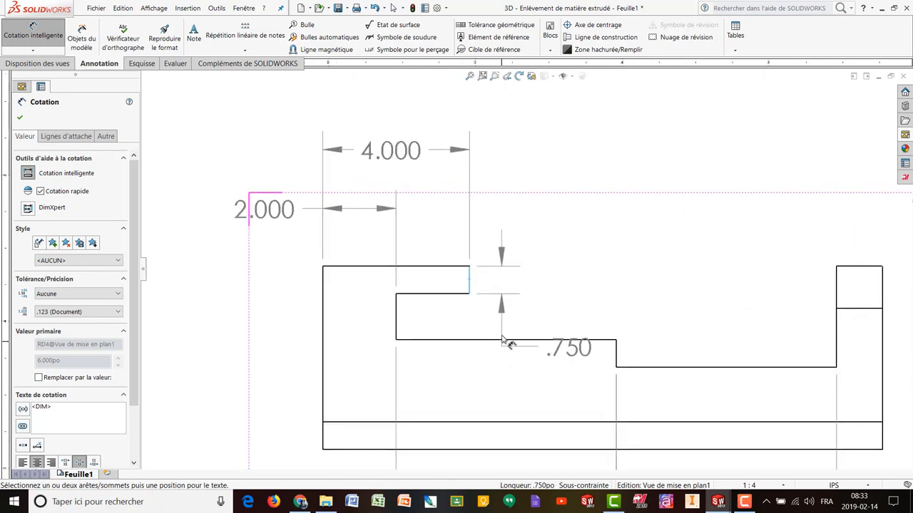
pyautogui.click(504, 226)
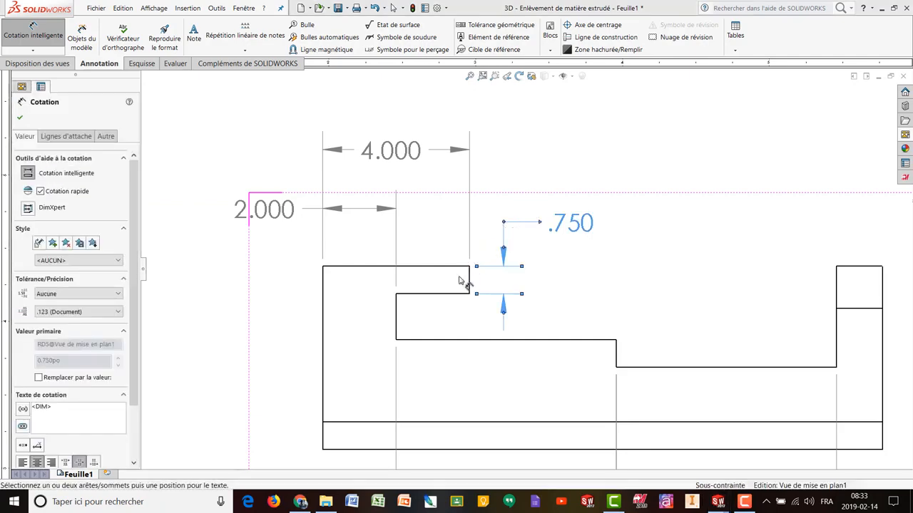
# Step: Dimension the slot's opening height above the upper step, with its text on the right side of the bent leader
pyautogui.click(397, 318)
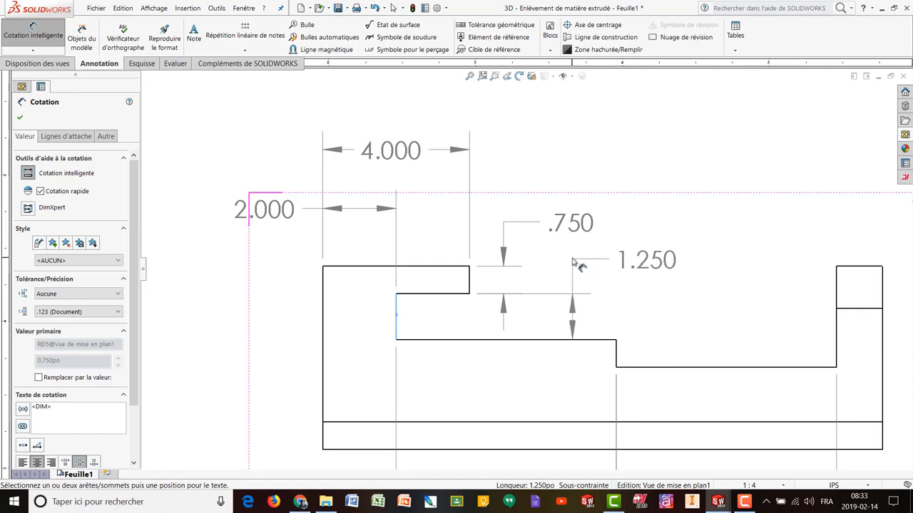
pyautogui.click(562, 263)
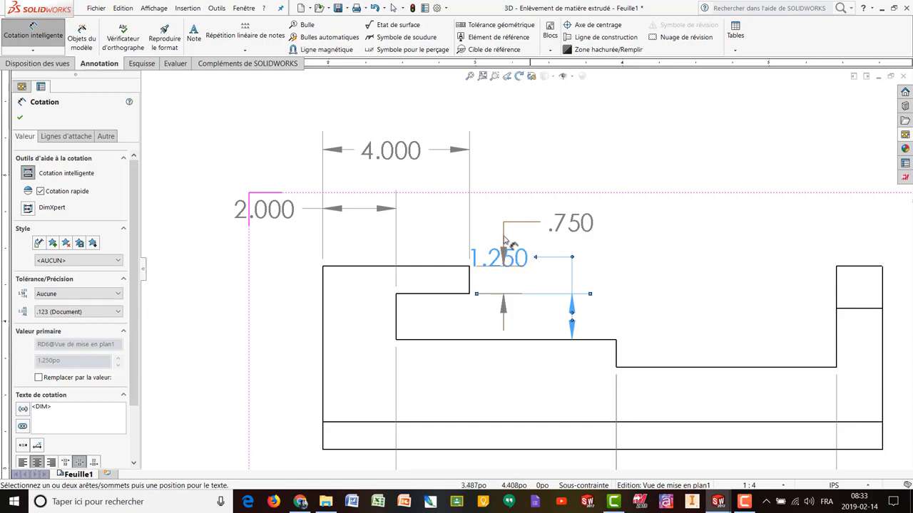
pyautogui.click(572, 259)
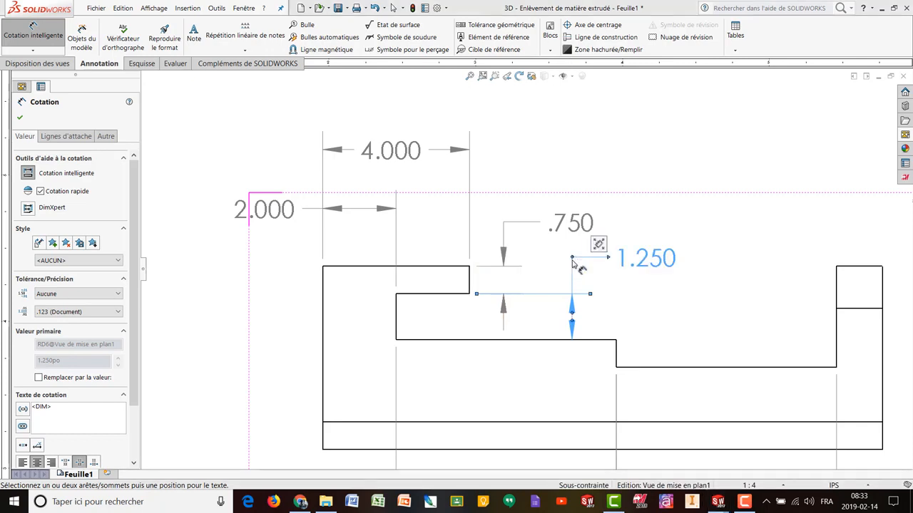
pyautogui.click(572, 258)
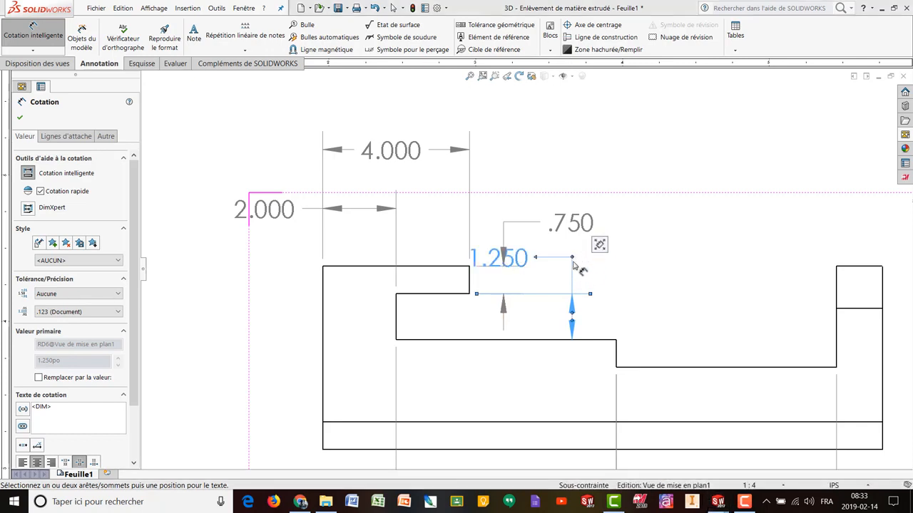
pyautogui.click(577, 261)
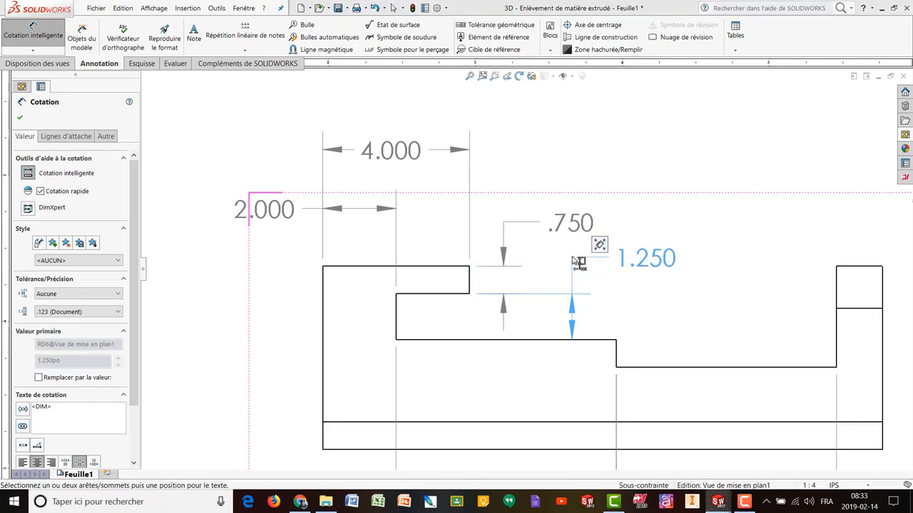
# Step: Dimension the height of the drop between the upper and lower steps, with the value above and to its right
pyautogui.click(657, 171)
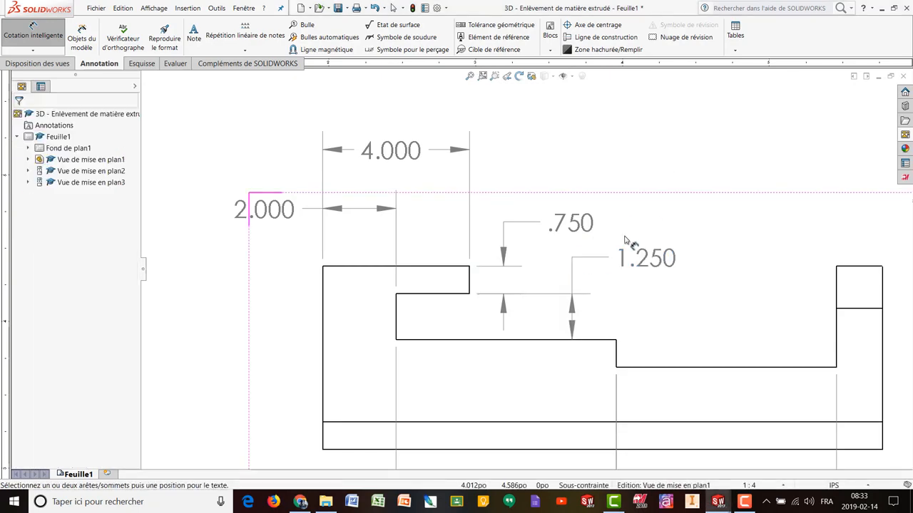
pyautogui.click(622, 355)
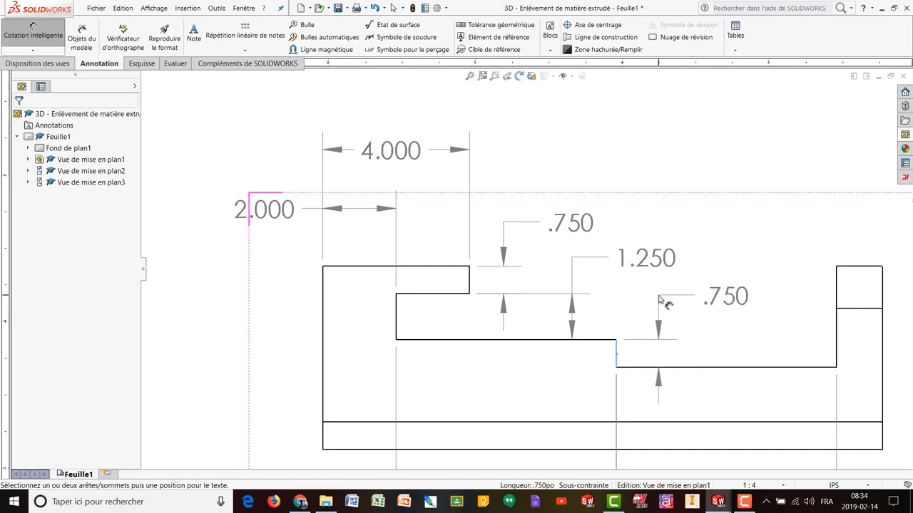
pyautogui.click(659, 300)
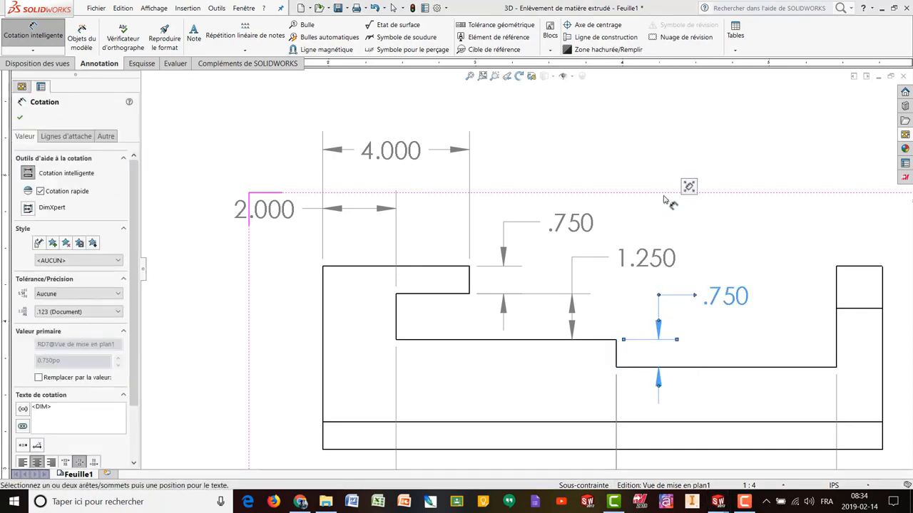
pyautogui.click(726, 146)
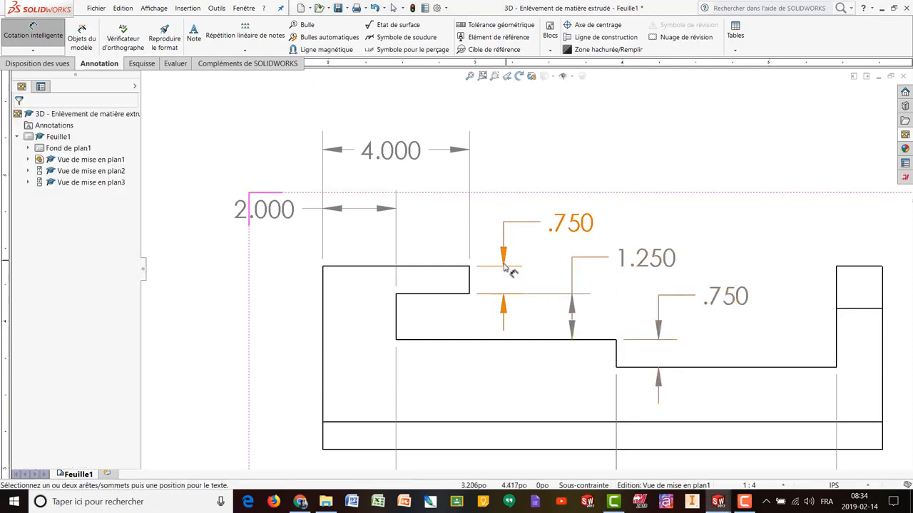
# Step: Flip the slot opening height dimension's arrows outside its extension lines and back inside
pyautogui.click(574, 325)
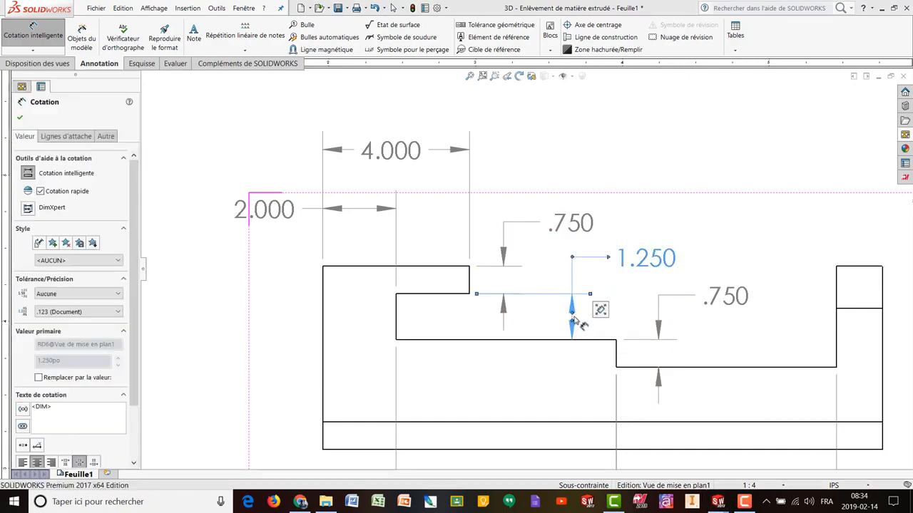
pyautogui.click(573, 326)
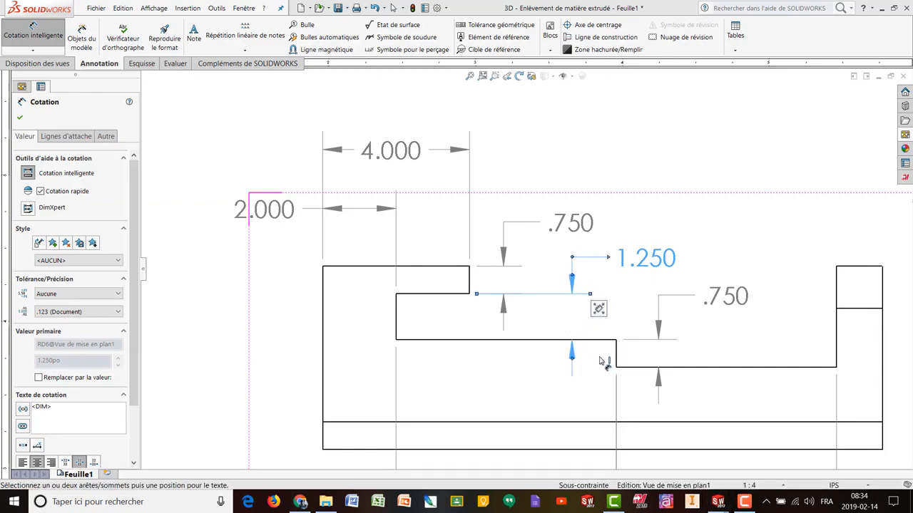
pyautogui.click(692, 162)
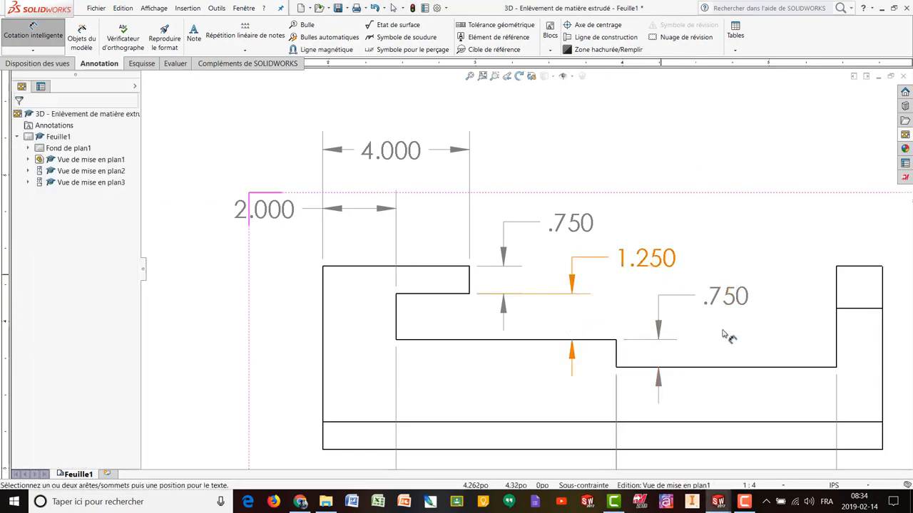
pyautogui.click(575, 258)
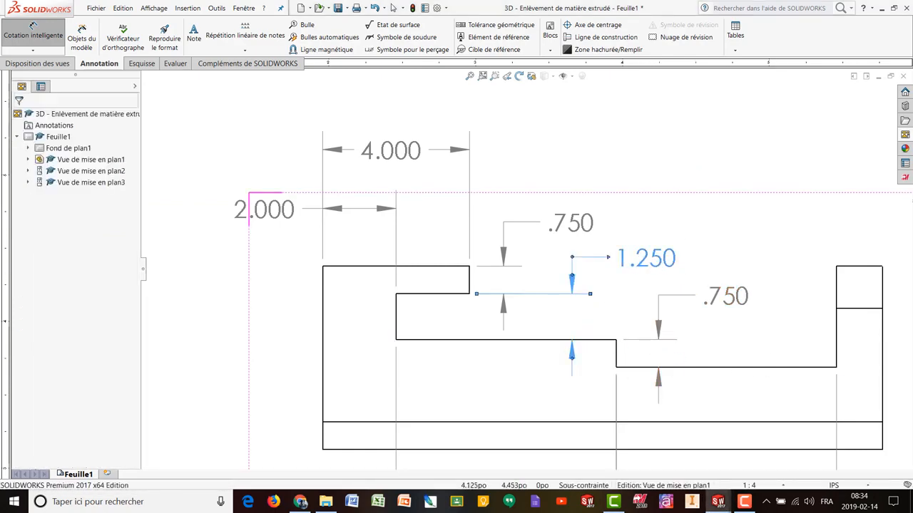
pyautogui.click(572, 278)
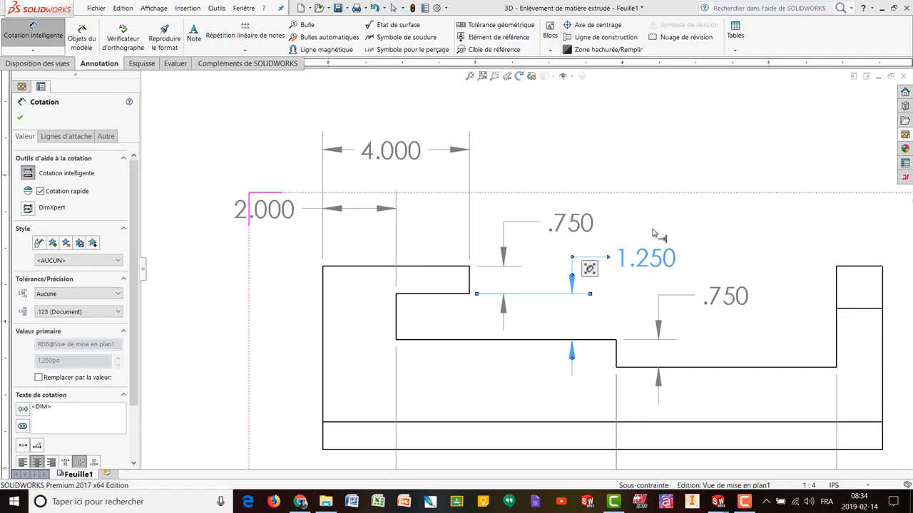
pyautogui.click(670, 172)
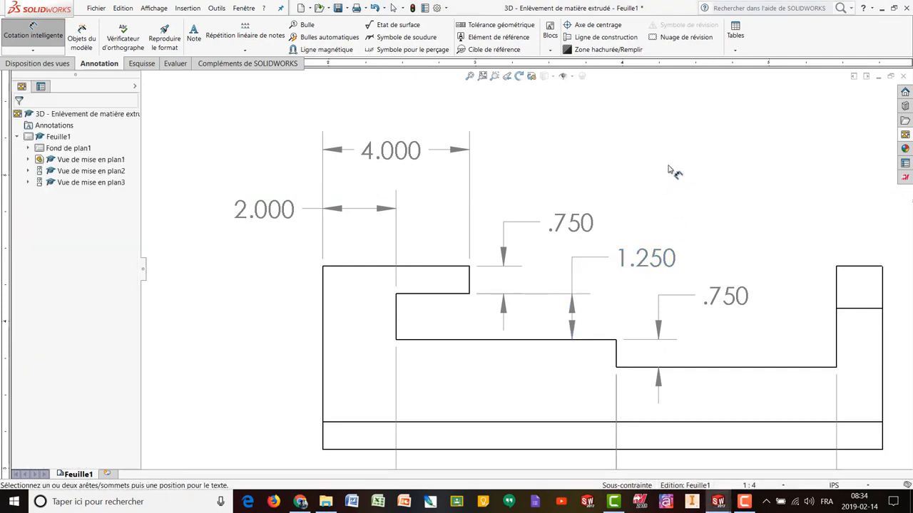
# Step: Dimension the part's overall length above the top view and its overall width to the right of that view
pyautogui.scroll(5, 644, 235)
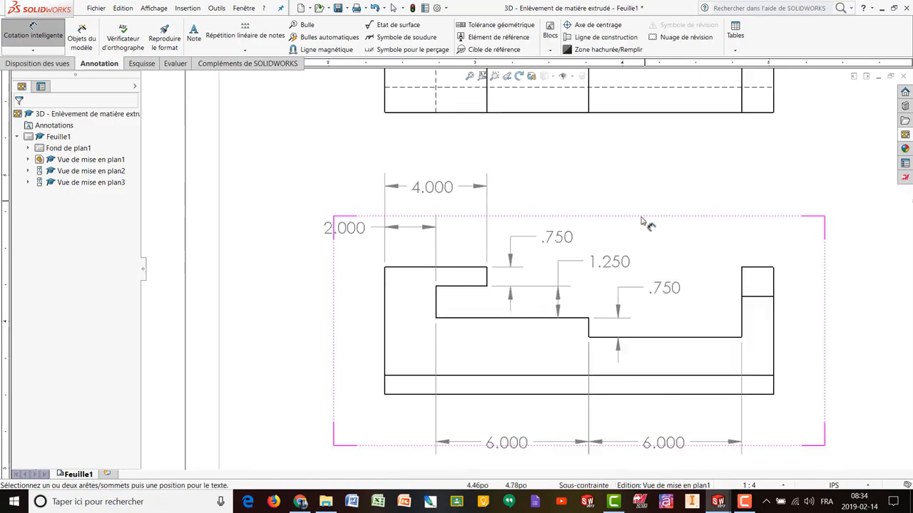
pyautogui.scroll(-1, 632, 112)
pyautogui.scroll(3, 601, 108)
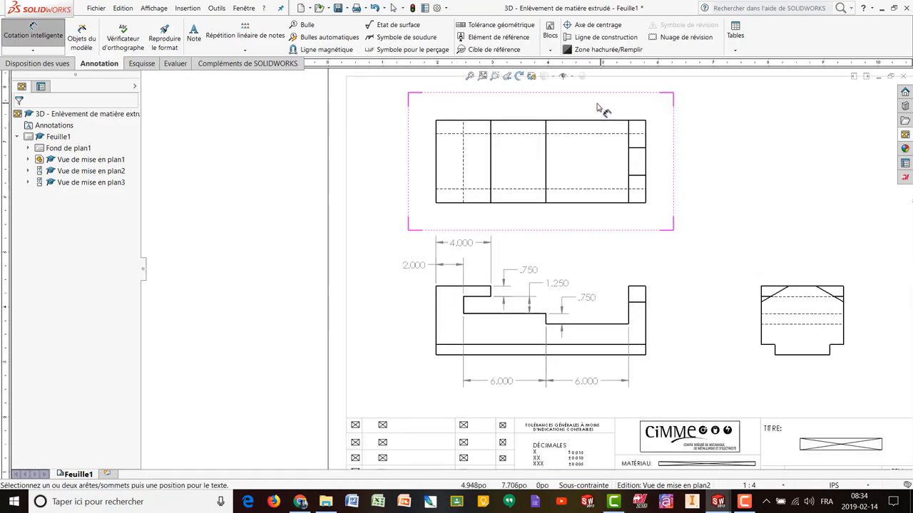
pyautogui.scroll(-4, 540, 138)
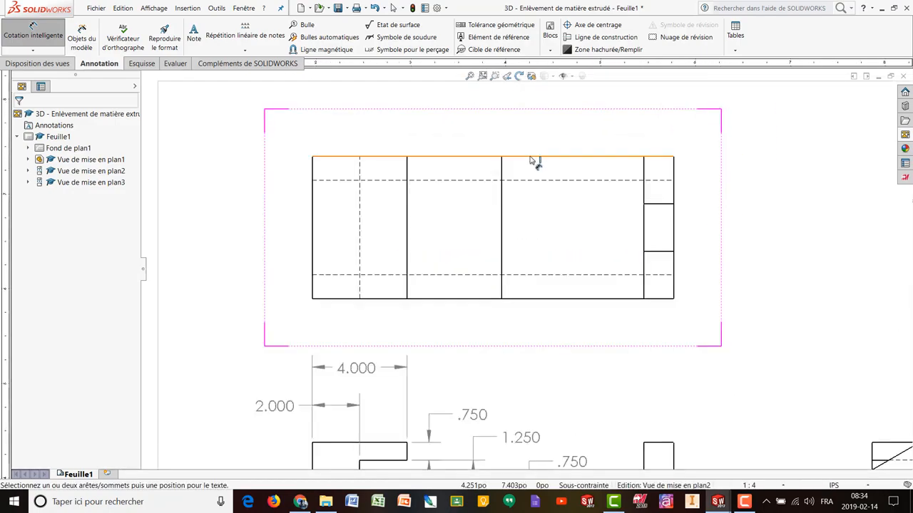
pyautogui.click(529, 158)
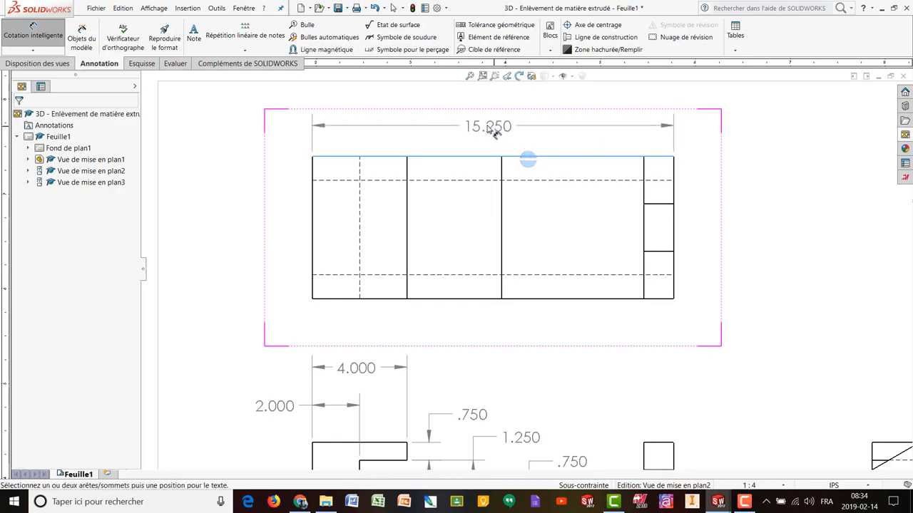
pyautogui.click(489, 131)
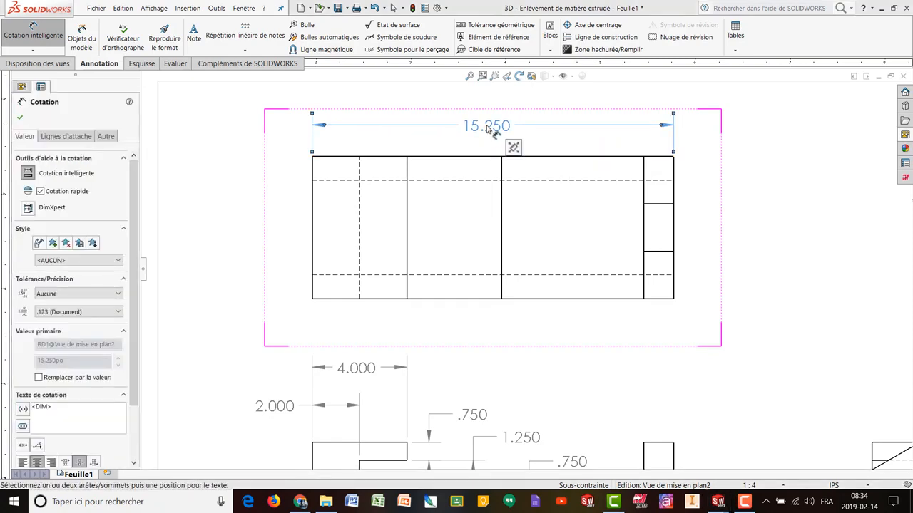
pyautogui.click(676, 228)
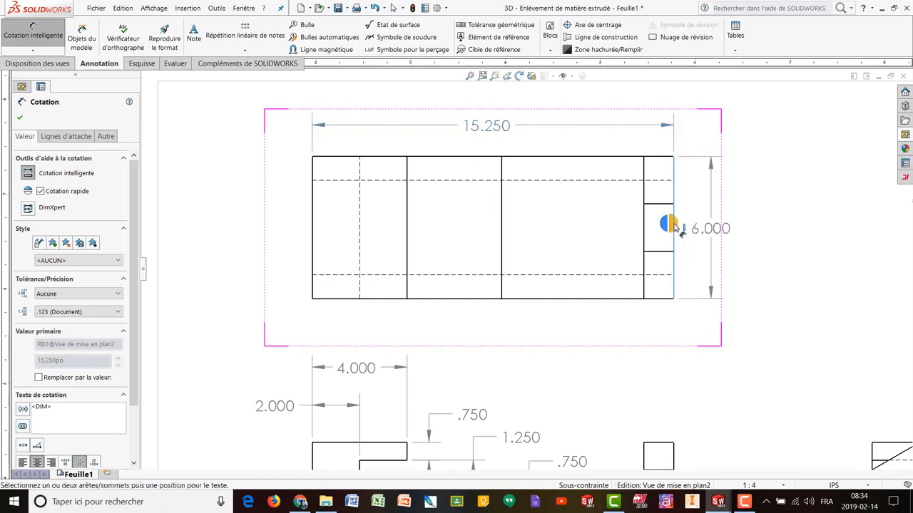
pyautogui.click(735, 234)
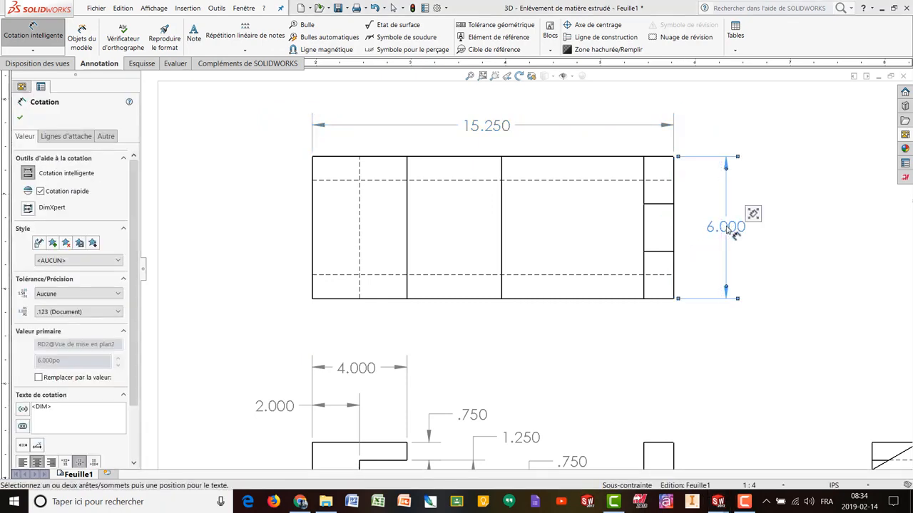
# Step: Dimension the part's total height in the right view between the top and bottom edges, placed right of the view
pyautogui.scroll(5, 756, 303)
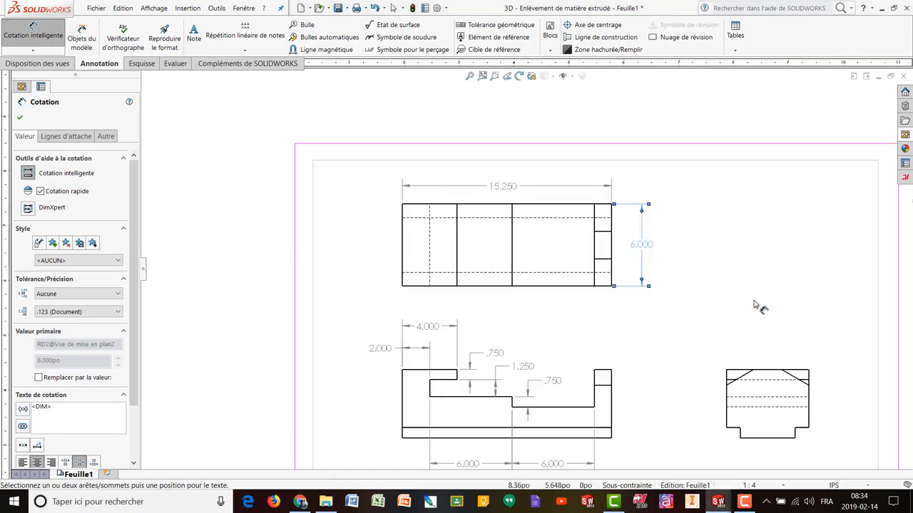
pyautogui.scroll(-4, 741, 362)
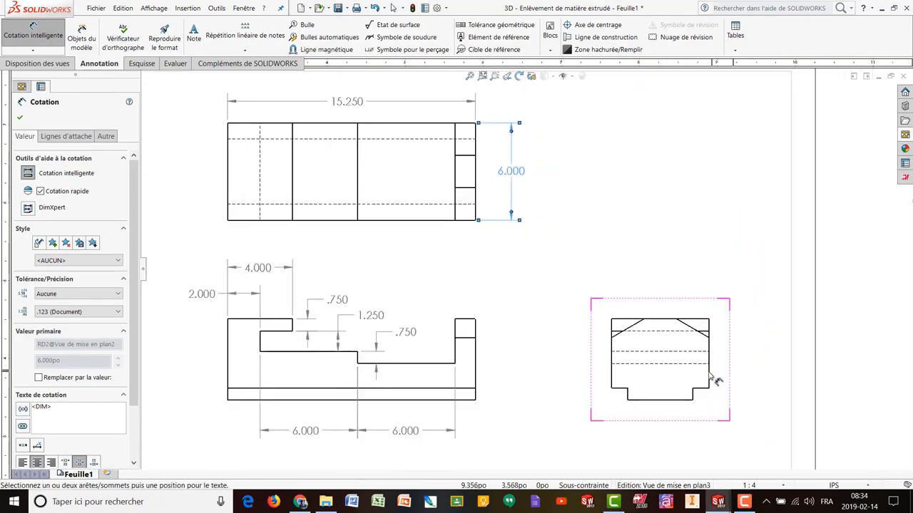
pyautogui.scroll(-2, 713, 377)
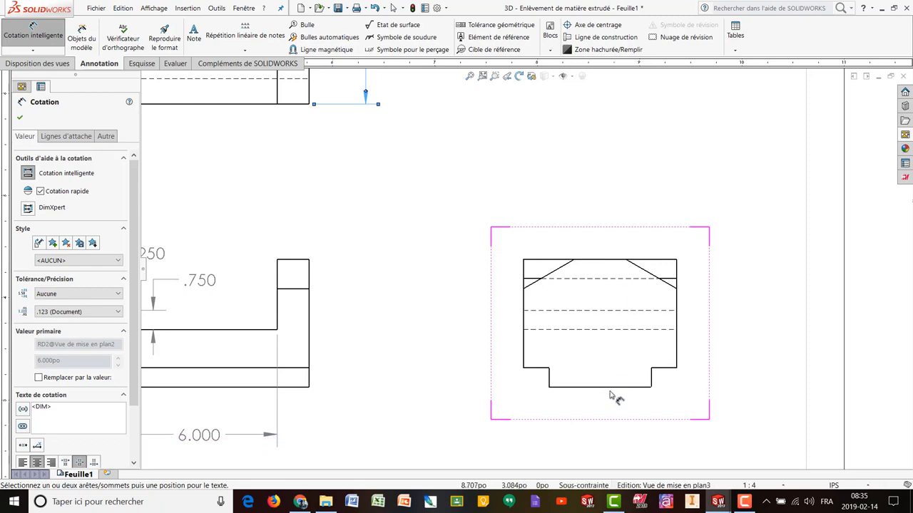
pyautogui.scroll(5, 369, 267)
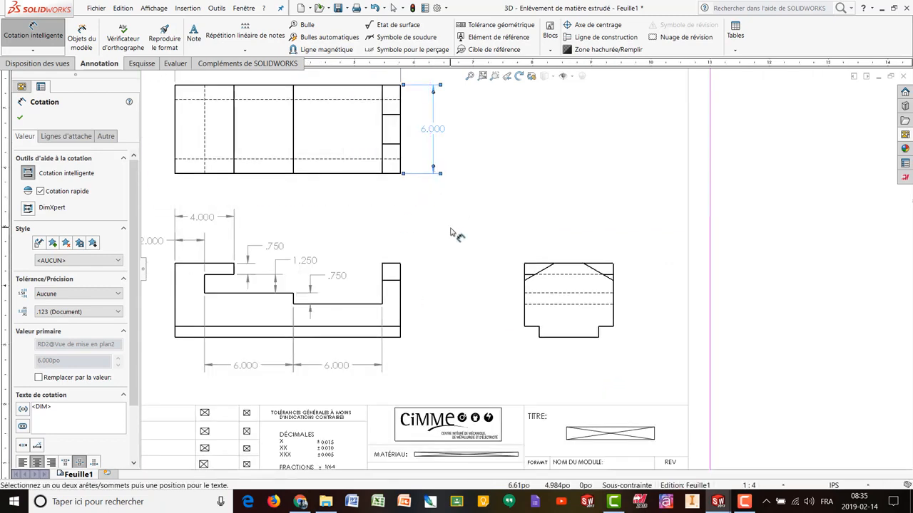
pyautogui.scroll(-4, 610, 325)
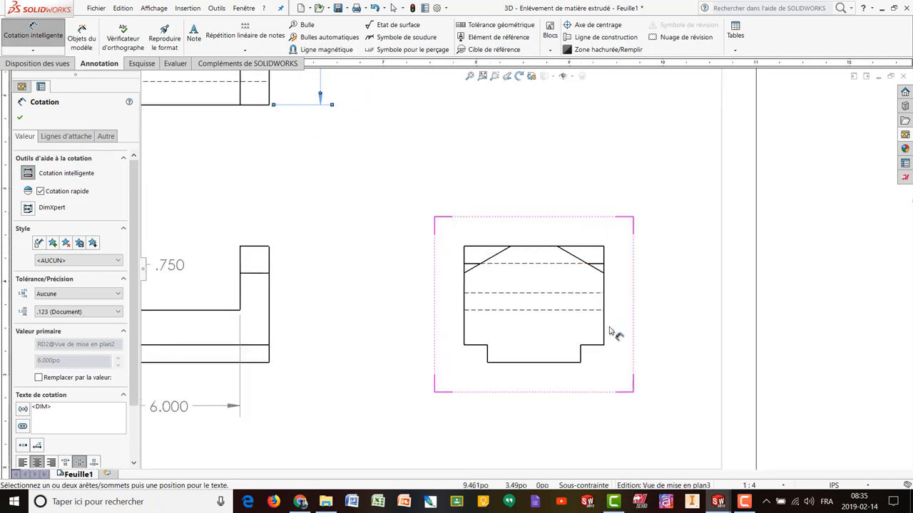
pyautogui.click(540, 236)
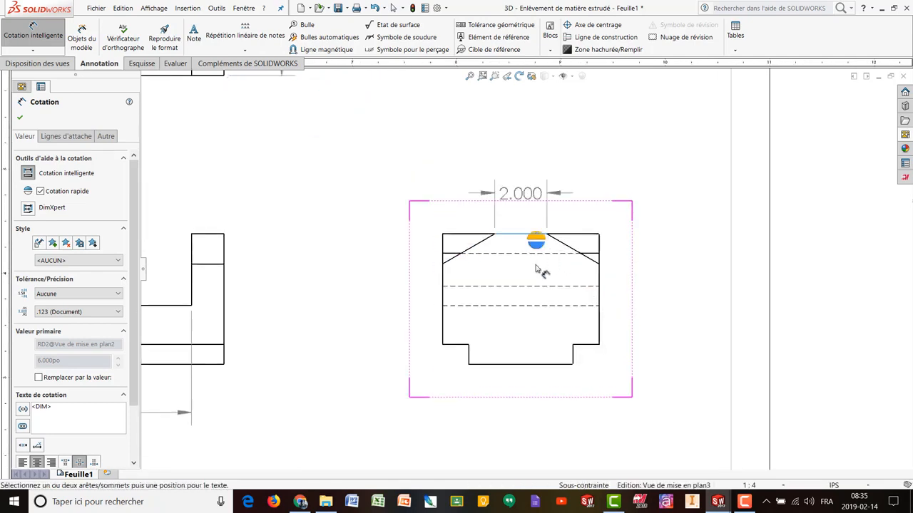
pyautogui.click(536, 363)
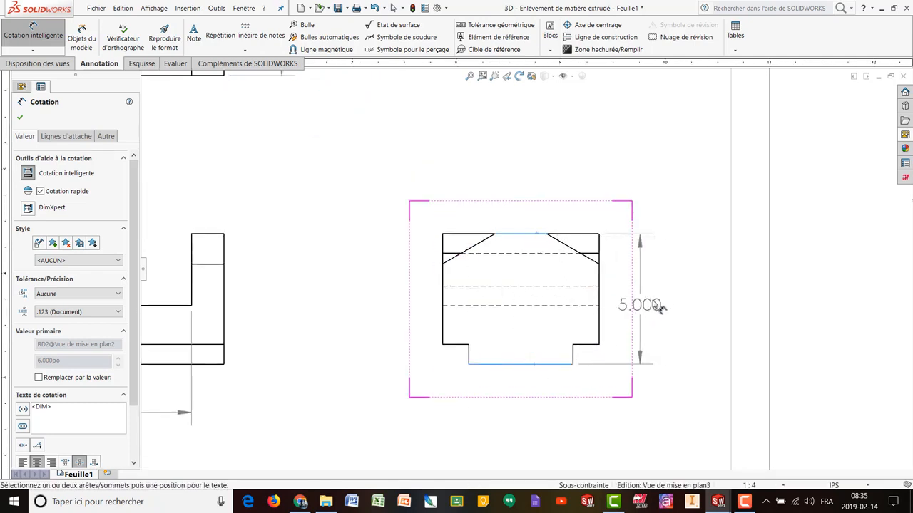
pyautogui.click(665, 311)
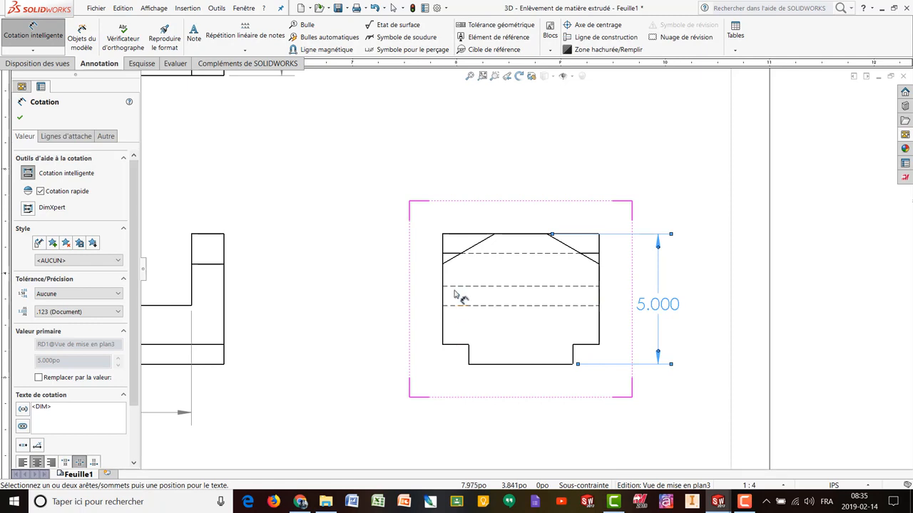
# Step: Dimension the angle between the top edge and the left bevel in the right view, placed left of the view
pyautogui.click(474, 238)
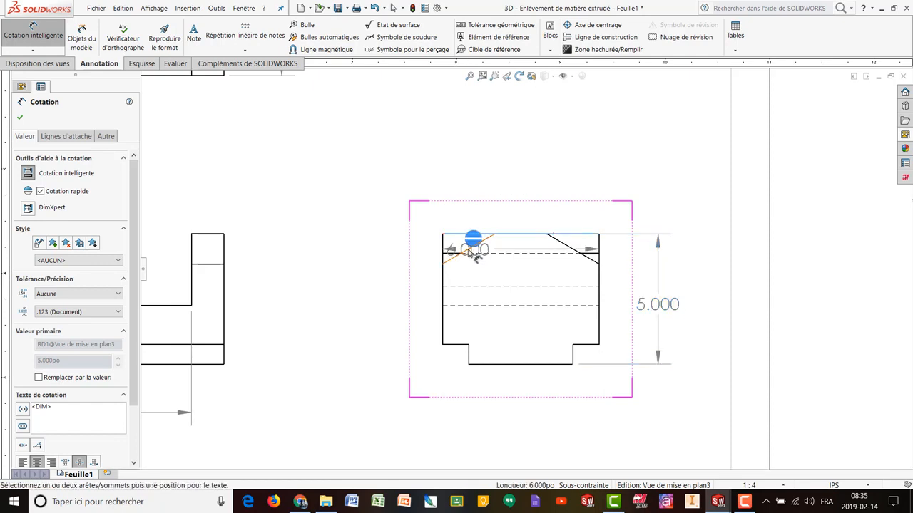
pyautogui.click(473, 248)
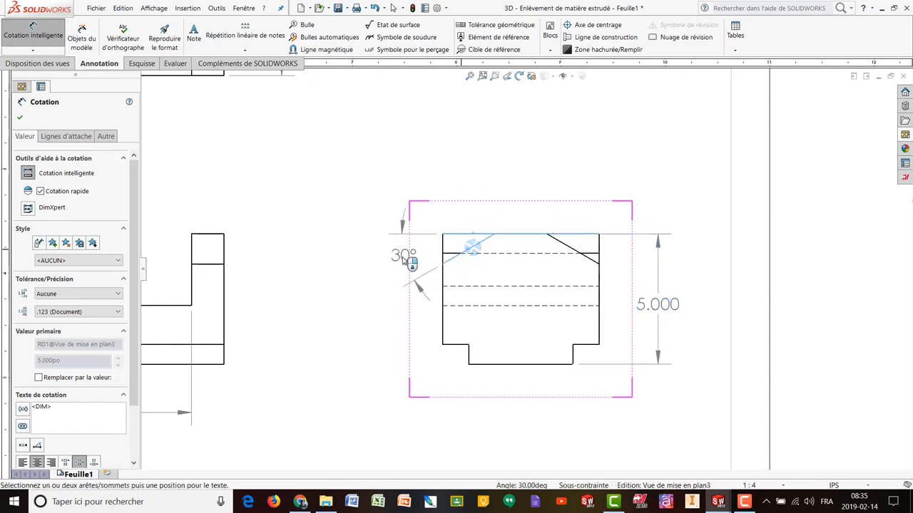
pyautogui.click(403, 261)
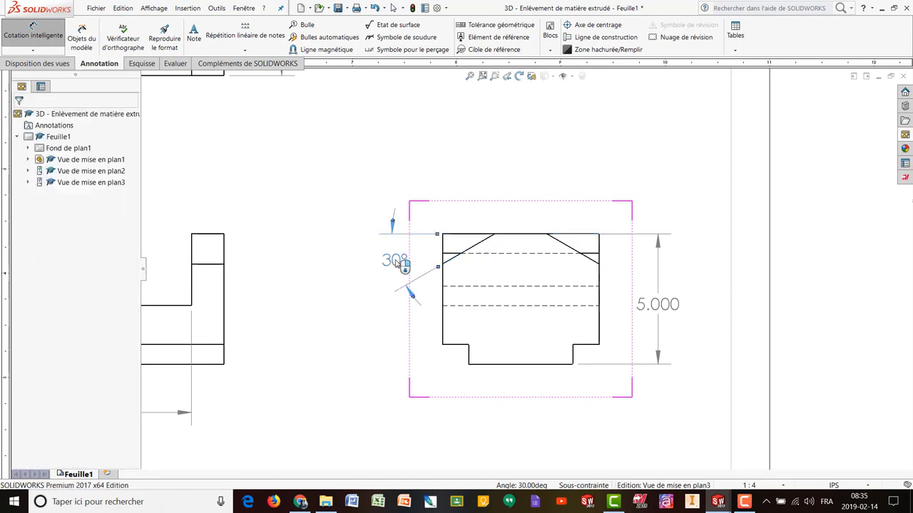
pyautogui.click(577, 235)
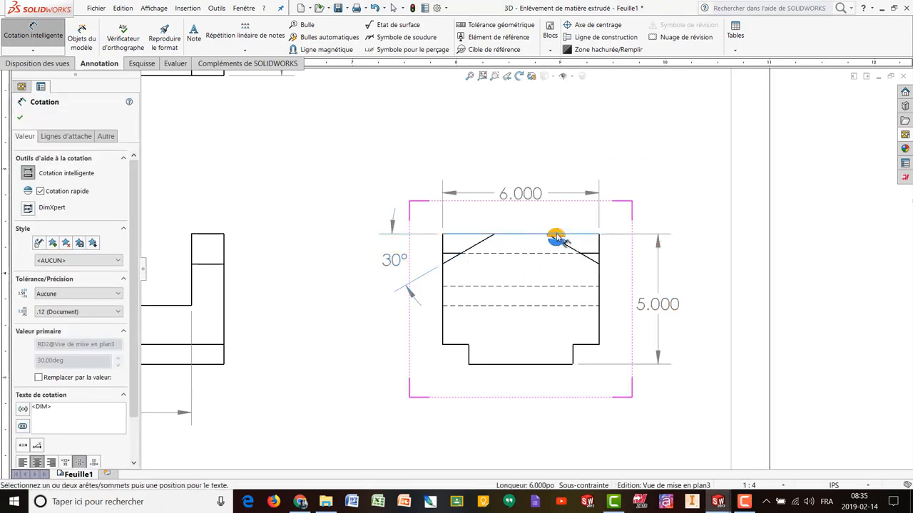
pyautogui.click(576, 248)
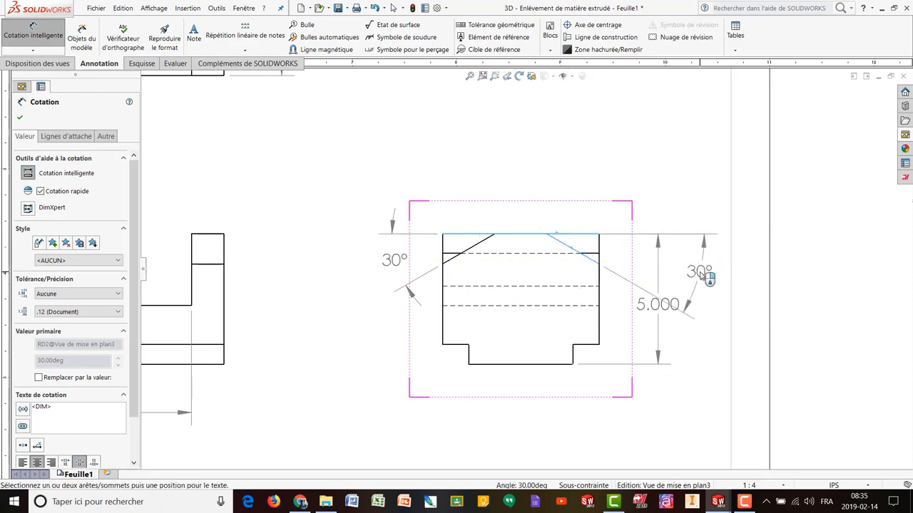
pyautogui.press('Escape')
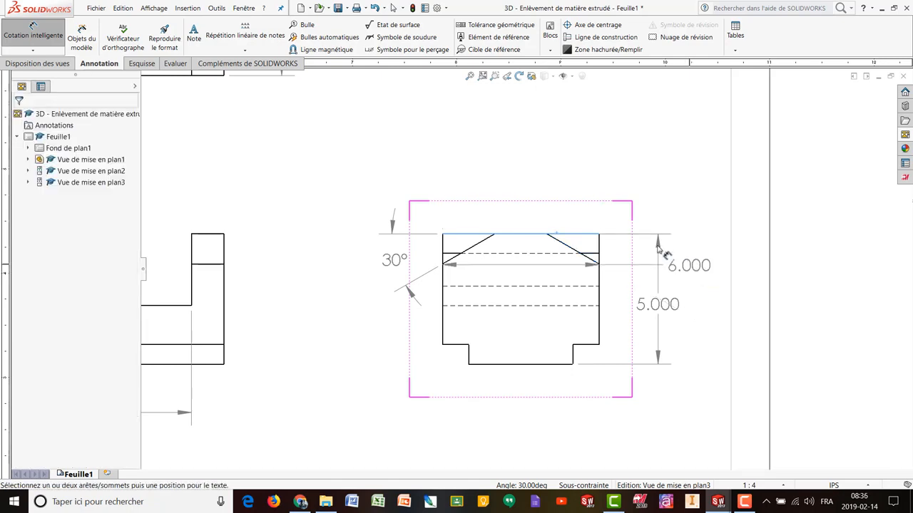
pyautogui.press('Escape')
pyautogui.press('Escape')
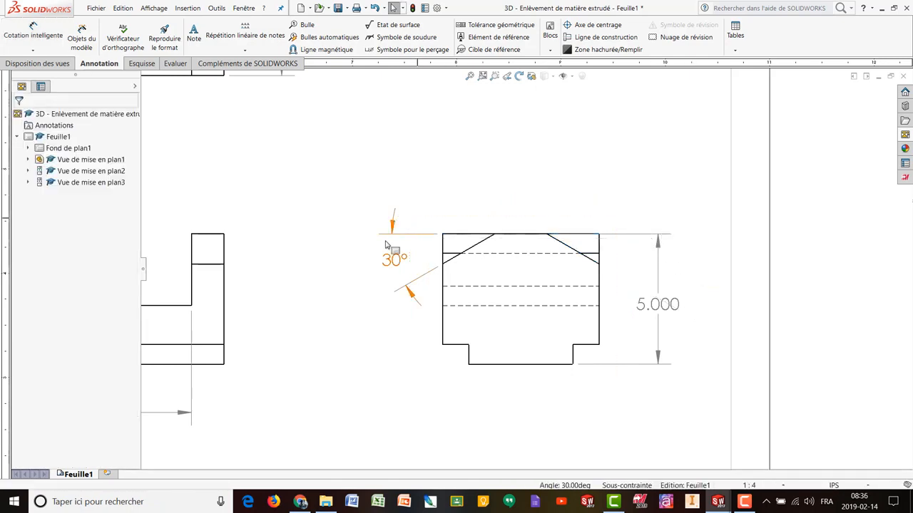
# Step: Move the left bevel's angle dimension farther left of the right view so its arrows fit between the extension lines
pyautogui.scroll(-2, 476, 253)
pyautogui.scroll(-2, 399, 252)
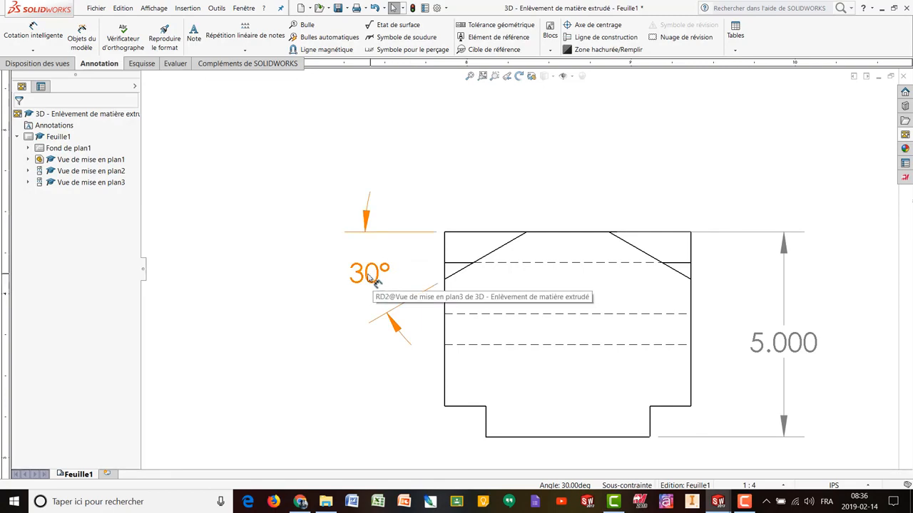
pyautogui.moveTo(369, 278); pyautogui.dragTo(326, 292)
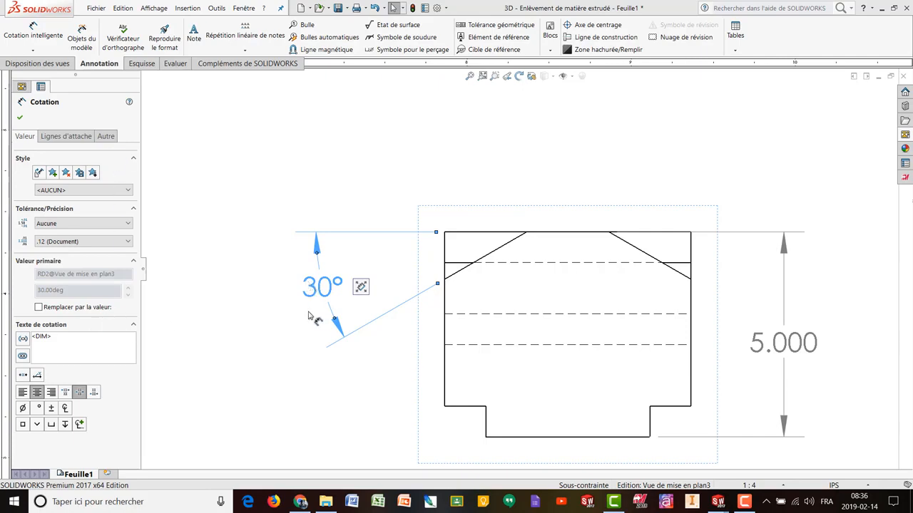
pyautogui.click(263, 302)
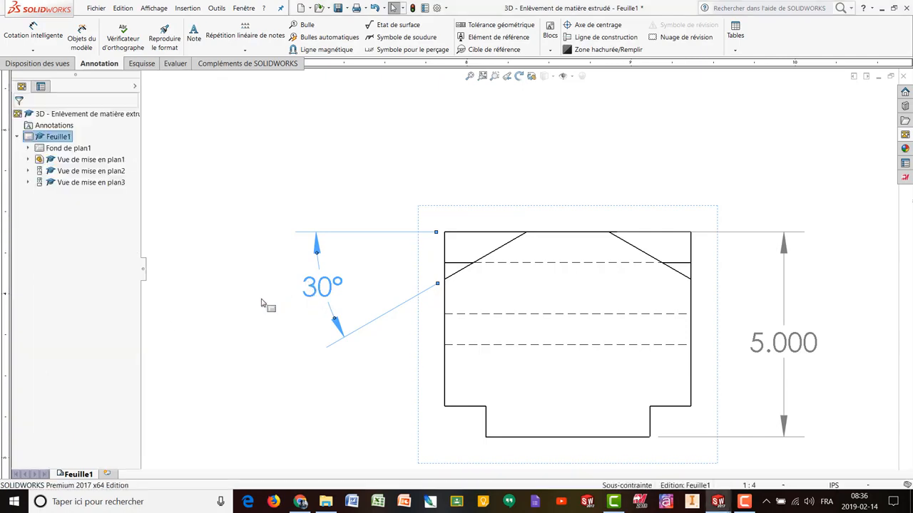
# Step: Add the suffix "TYP" to the left bevel's angle dimension in the right view
pyautogui.click(325, 289)
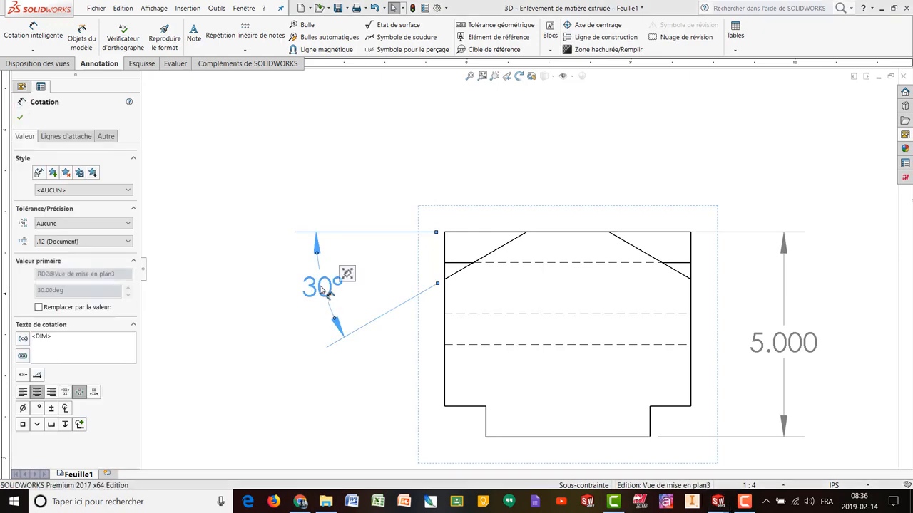
pyautogui.click(64, 336)
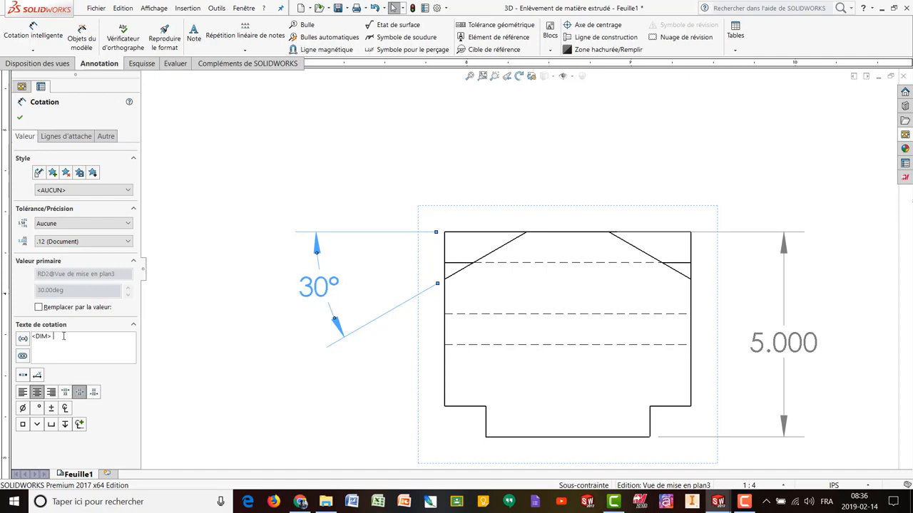
pyautogui.write('TY')
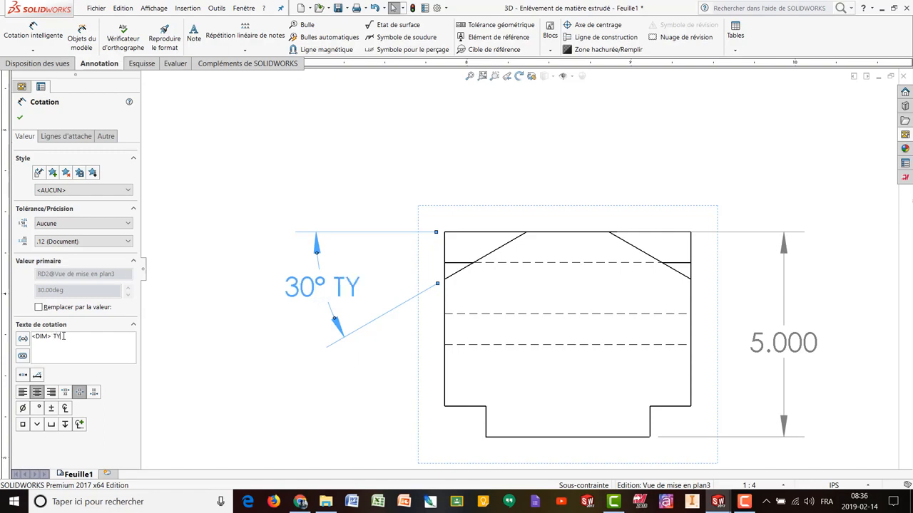
pyautogui.write('P')
pyautogui.click(202, 177)
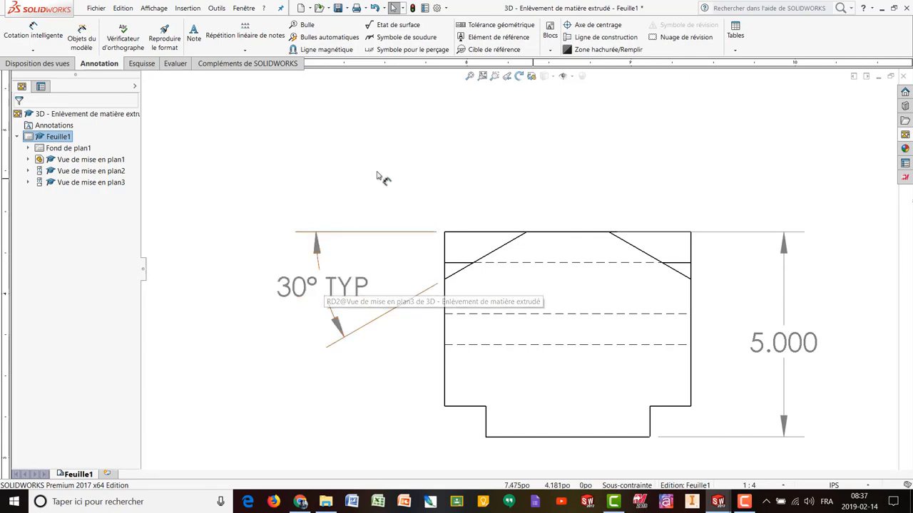
# Step: Dimension the left bevel's horizontal width from the upper-left corner in the right view, placed above left, with the suffix "TYP"
pyautogui.click(26, 33)
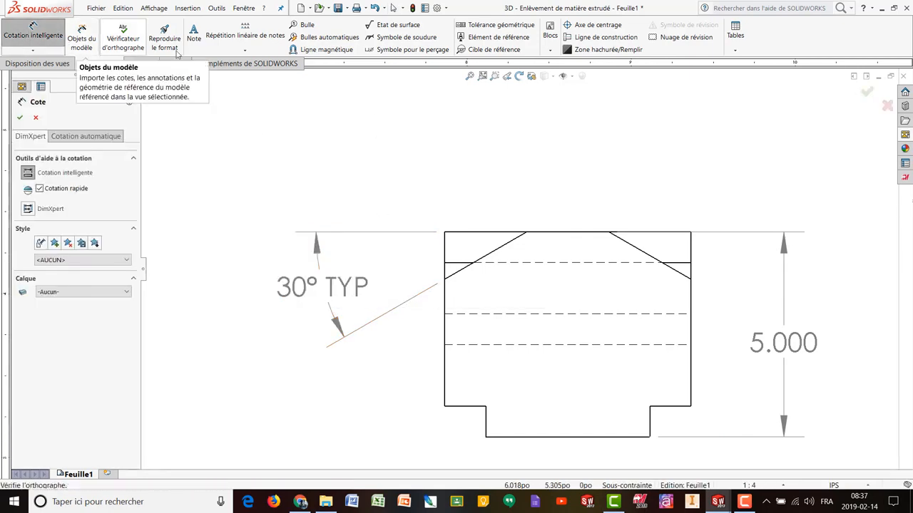
pyautogui.click(445, 233)
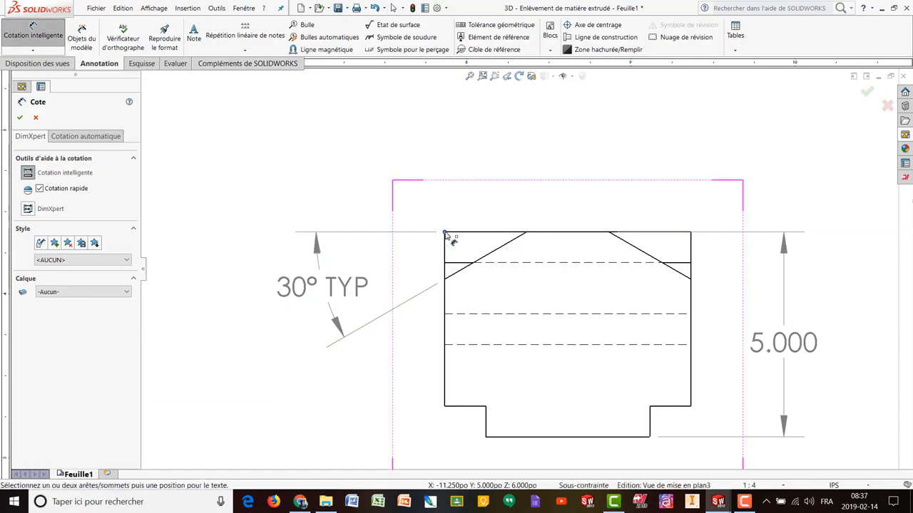
pyautogui.click(526, 233)
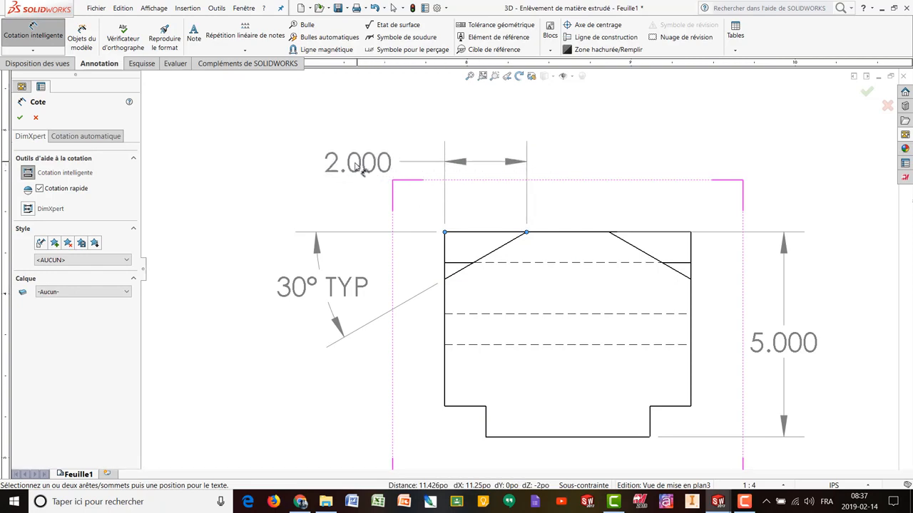
pyautogui.click(354, 167)
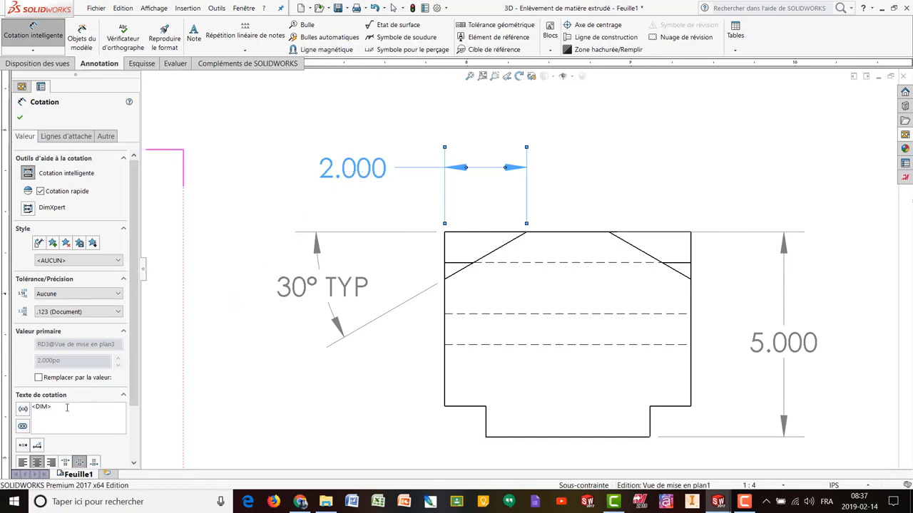
pyautogui.write('TYP')
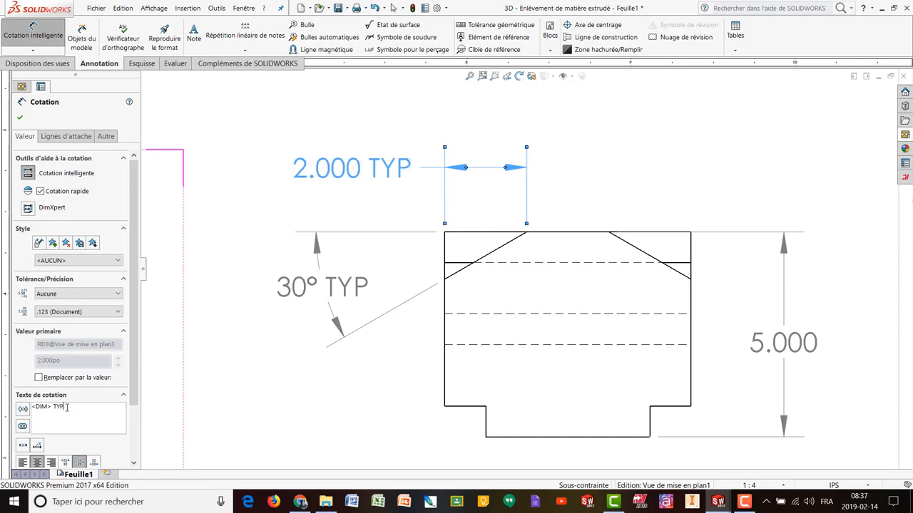
pyautogui.click(21, 117)
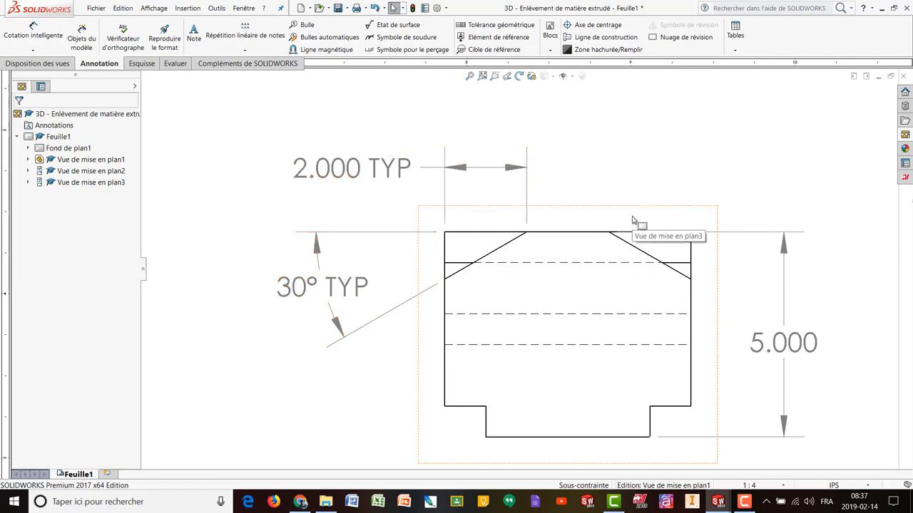
# Step: Dimension the lower-left notch's height in the right view, placed below left of the view, with the suffix "TYP"
pyautogui.scroll(5, 541, 388)
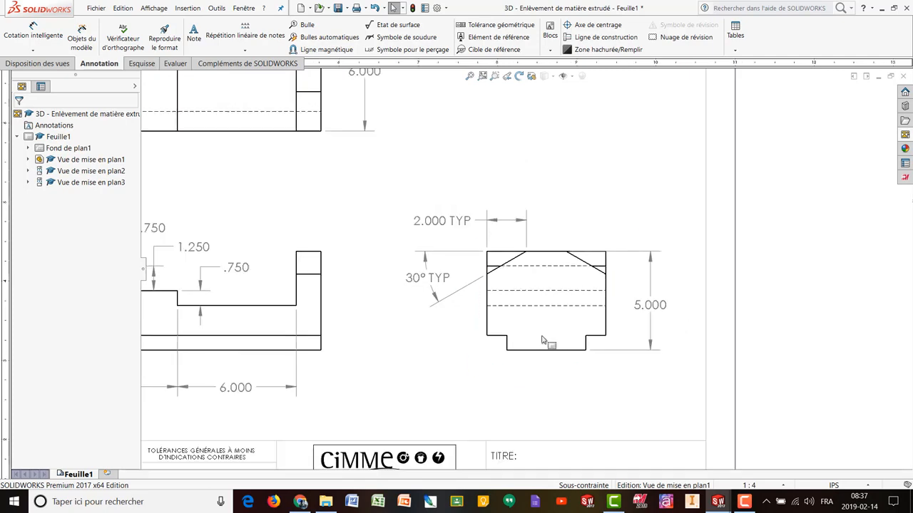
pyautogui.scroll(-6, 546, 347)
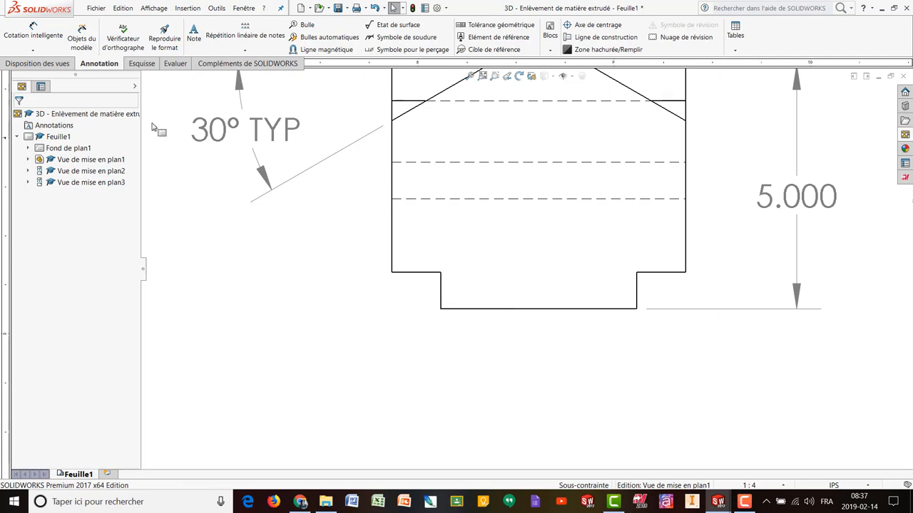
pyautogui.click(33, 32)
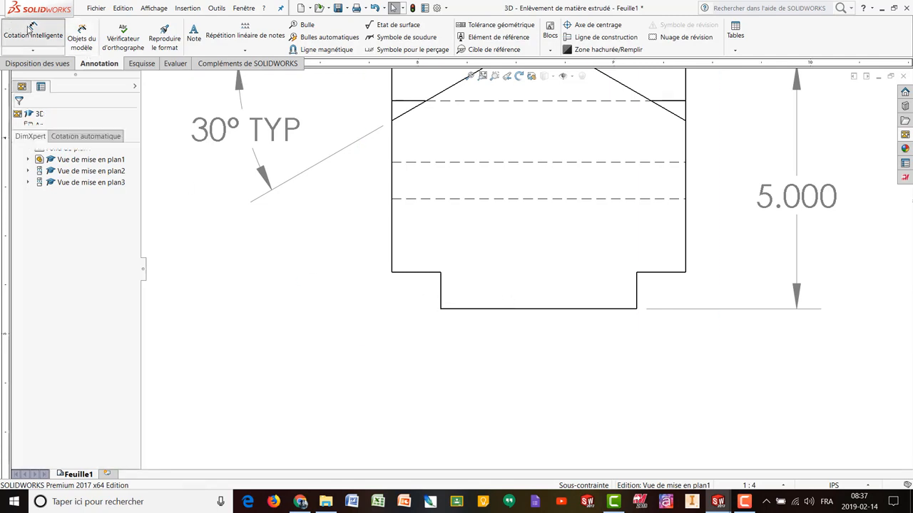
pyautogui.click(442, 295)
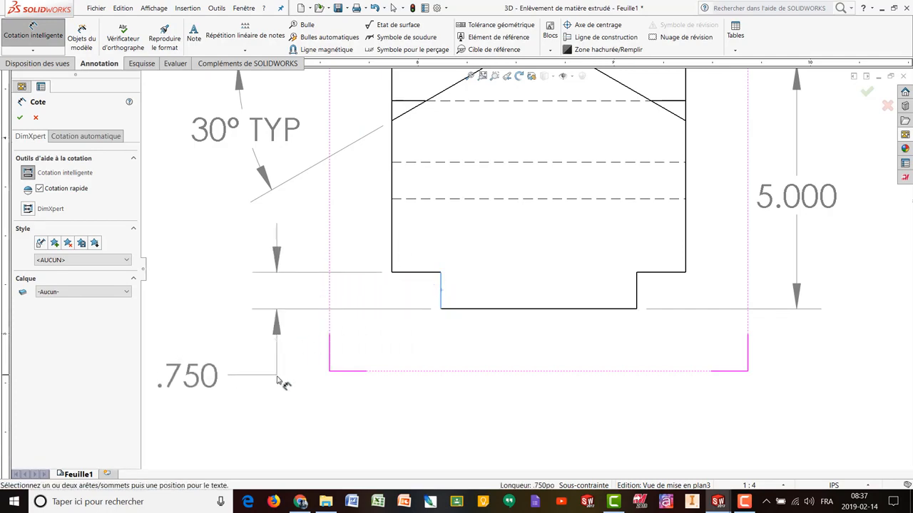
pyautogui.click(276, 380)
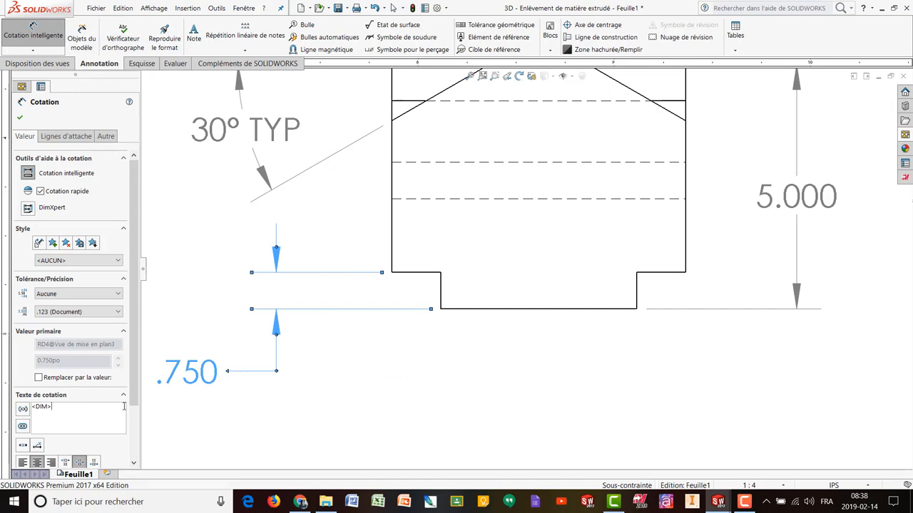
pyautogui.write('TYP')
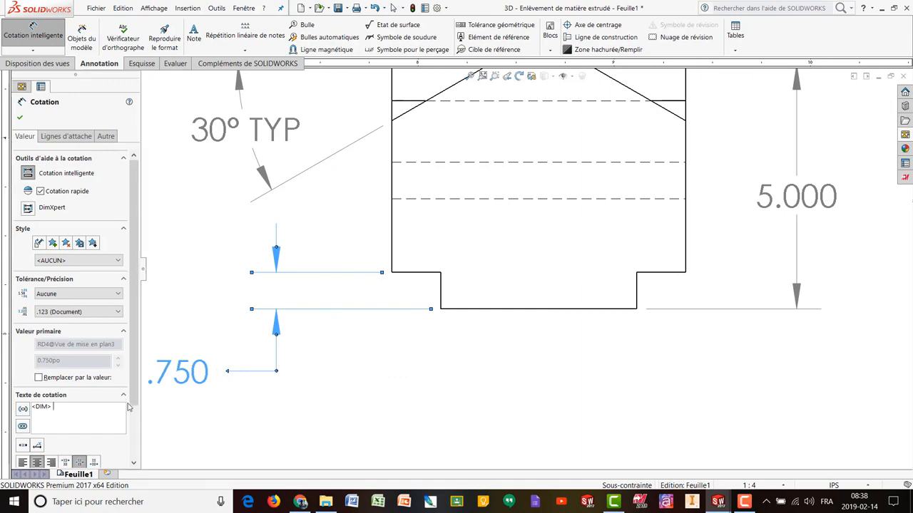
pyautogui.click(289, 433)
# Step: Dimension the lower-left notch's width below the right view with the suffix "TYP", shifting the text right so it clears the arrow
pyautogui.scroll(2, 288, 371)
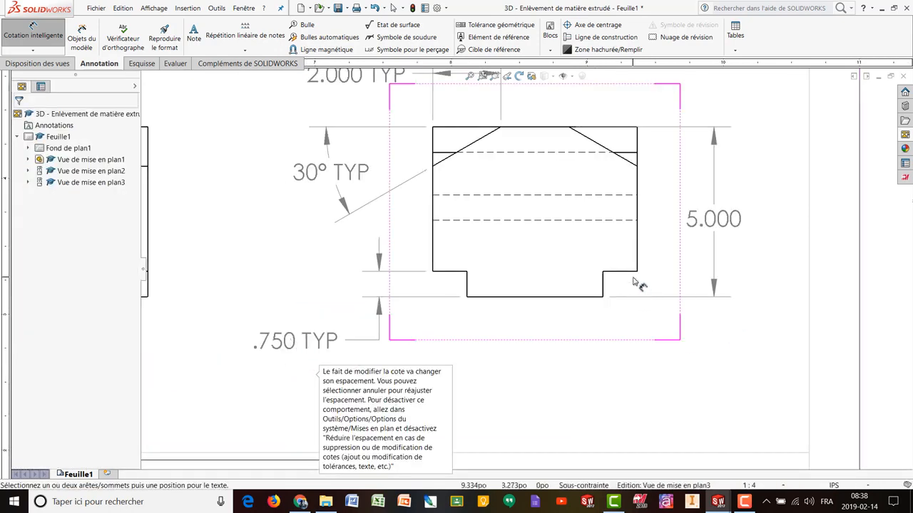
pyautogui.click(454, 271)
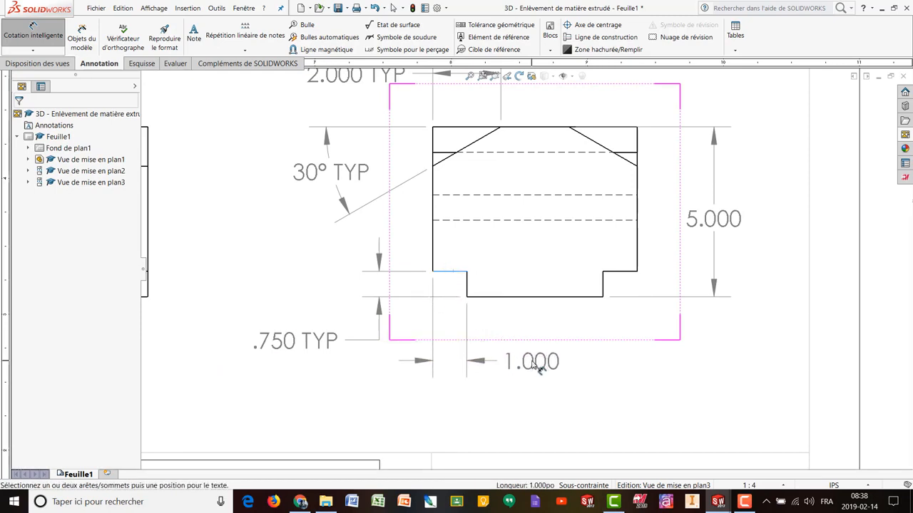
pyautogui.click(532, 361)
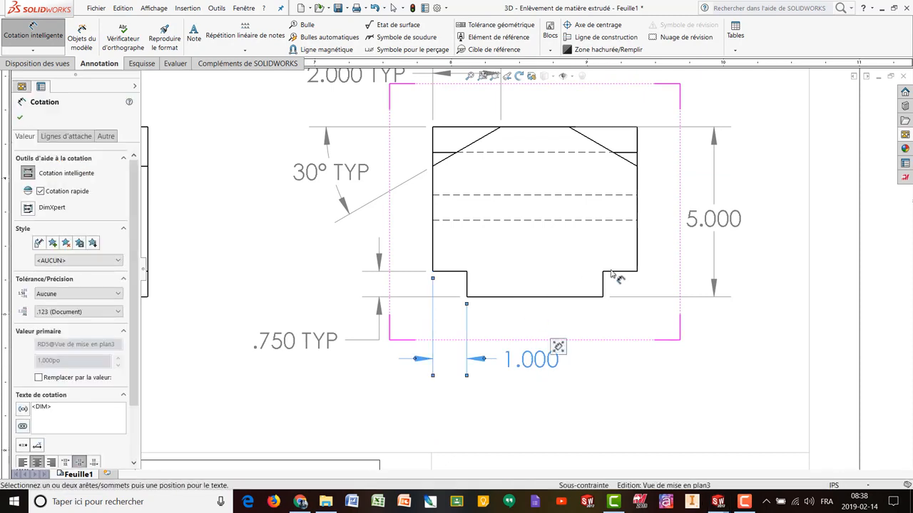
pyautogui.click(87, 410)
pyautogui.write('TYP')
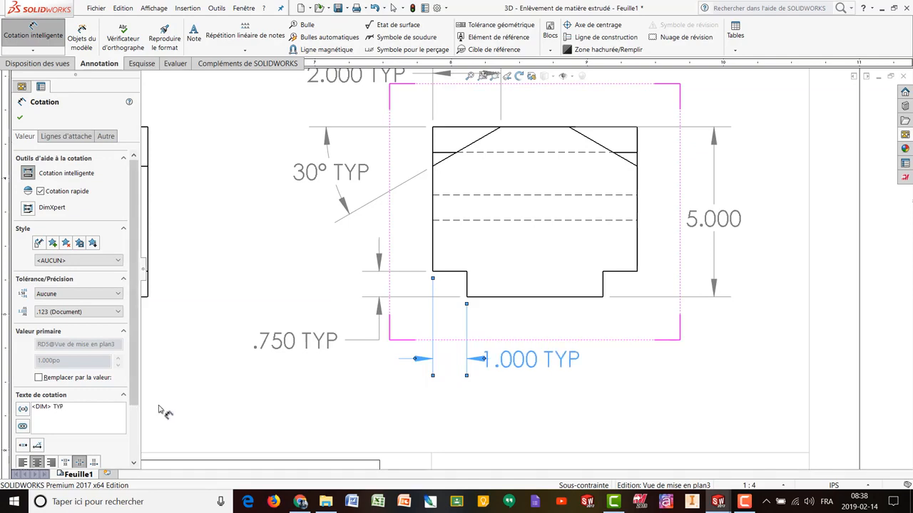
pyautogui.moveTo(559, 370); pyautogui.dragTo(576, 367)
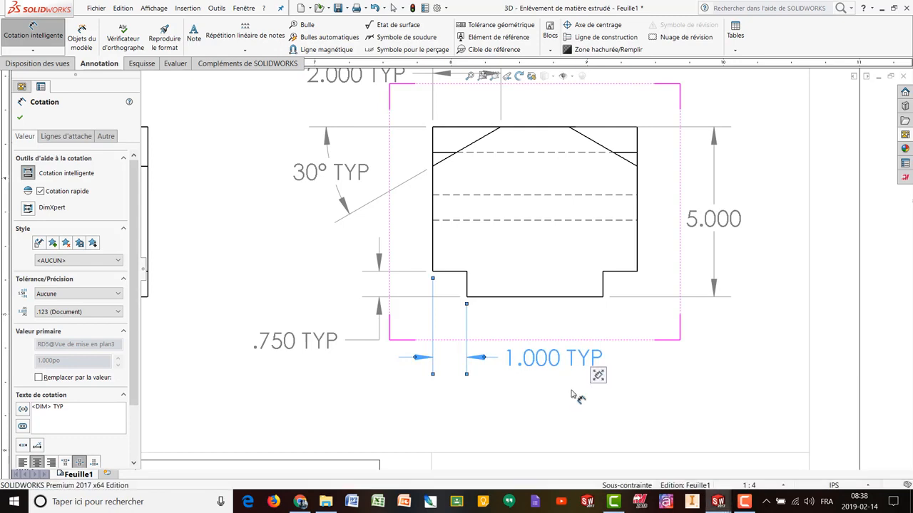
pyautogui.click(572, 391)
pyautogui.scroll(2, 571, 390)
pyautogui.scroll(2, 573, 396)
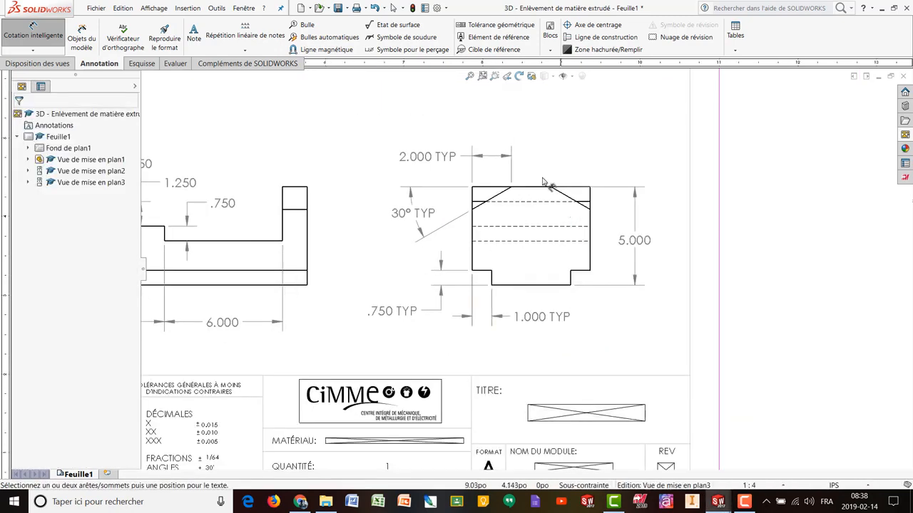
pyautogui.scroll(-2, 511, 206)
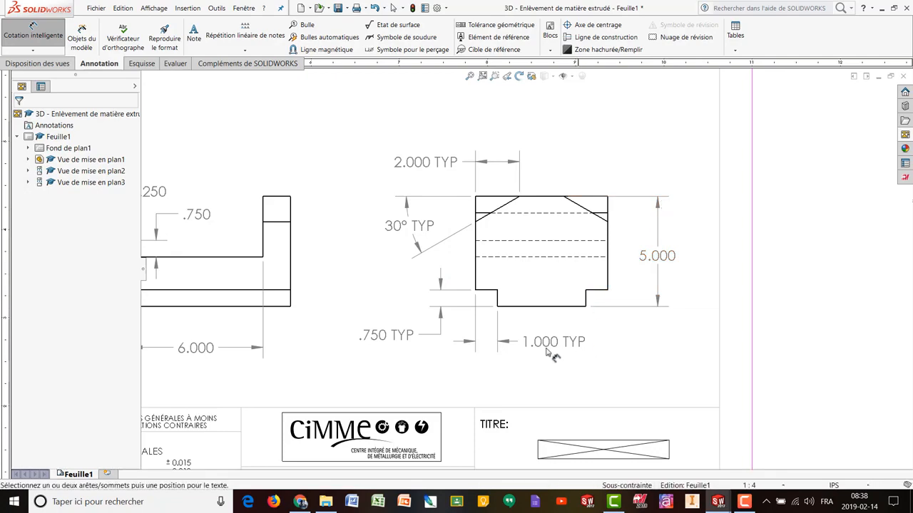
pyautogui.scroll(1, 379, 230)
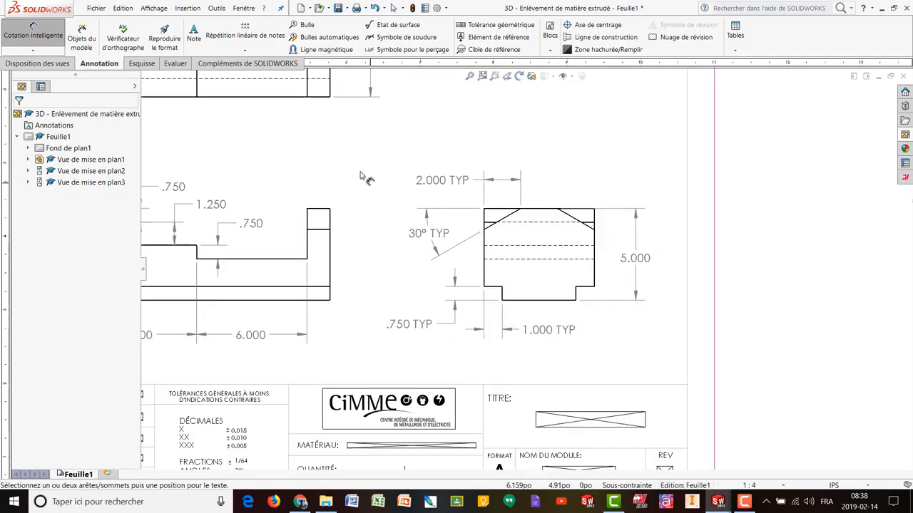
pyautogui.scroll(2, 362, 178)
pyautogui.scroll(1, 357, 175)
pyautogui.scroll(-1, 362, 174)
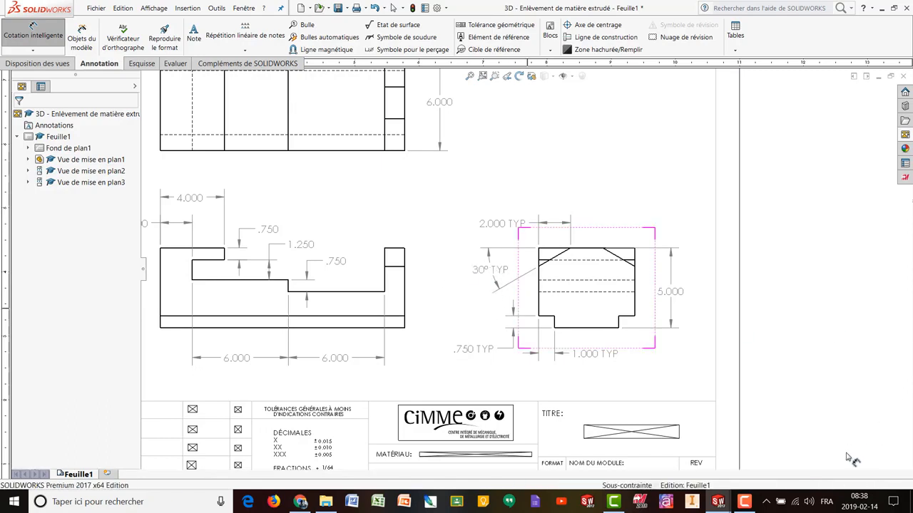
# Step: Set the document's base length units to two decimal places (.12), keeping the IPS unit system
pyautogui.click(865, 488)
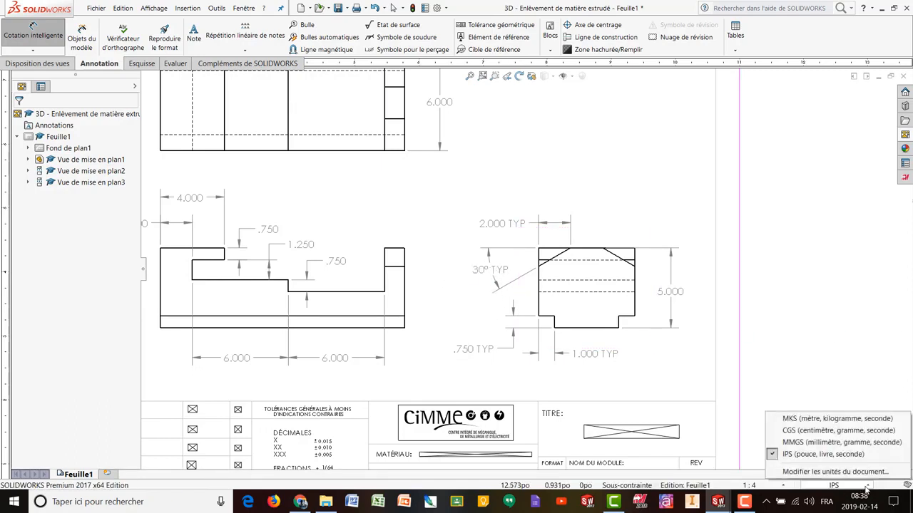
pyautogui.click(843, 472)
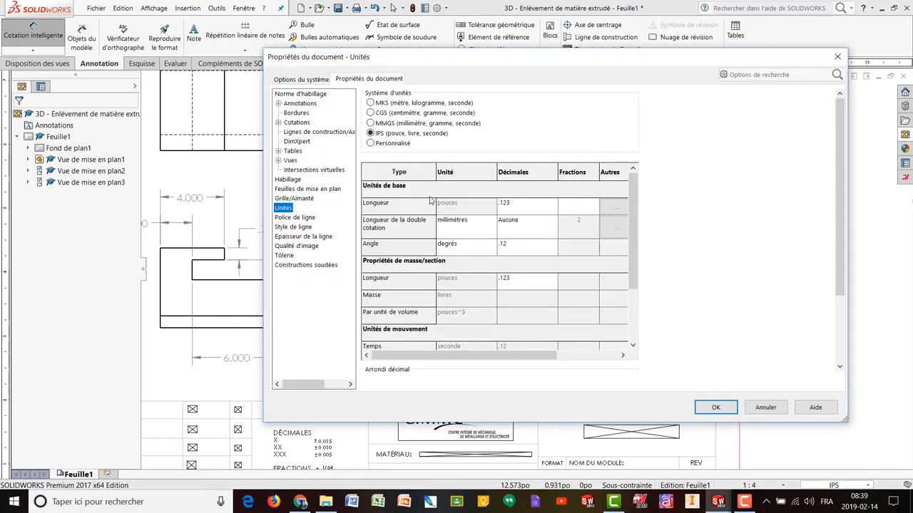
pyautogui.click(553, 204)
pyautogui.click(551, 221)
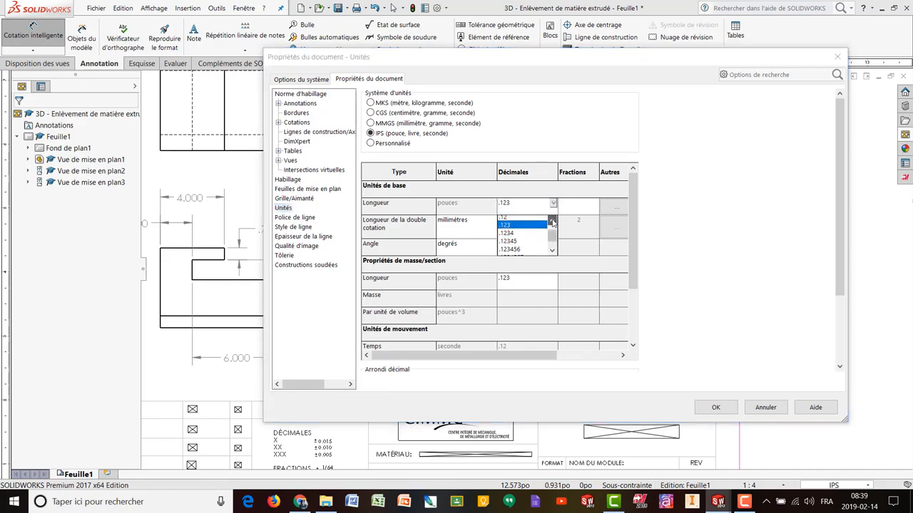
pyautogui.click(504, 221)
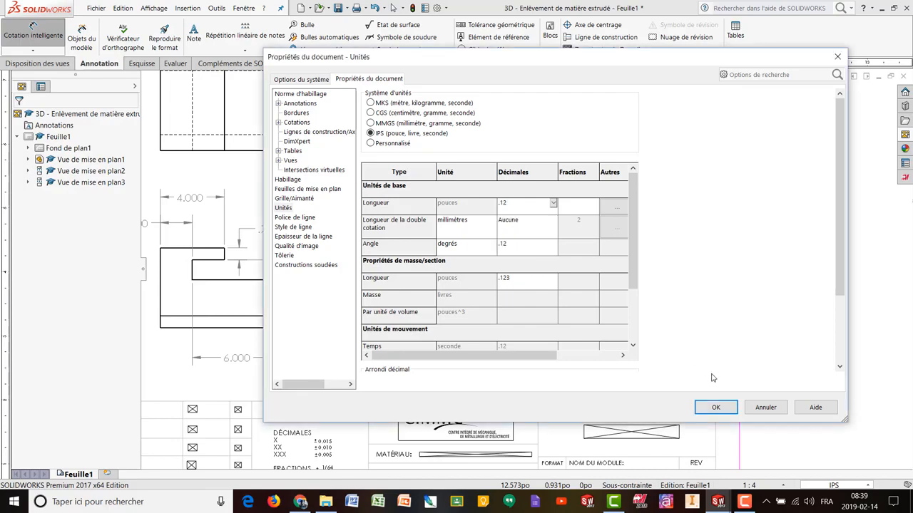
pyautogui.click(715, 408)
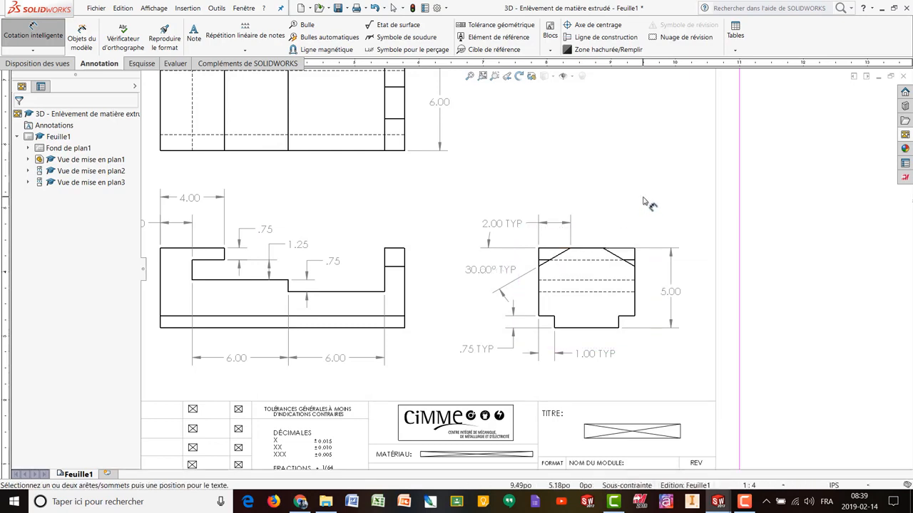
# Step: Set the document's angle units to no decimals (Aucune), keeping degrees as the unit
pyautogui.scroll(-1, 645, 203)
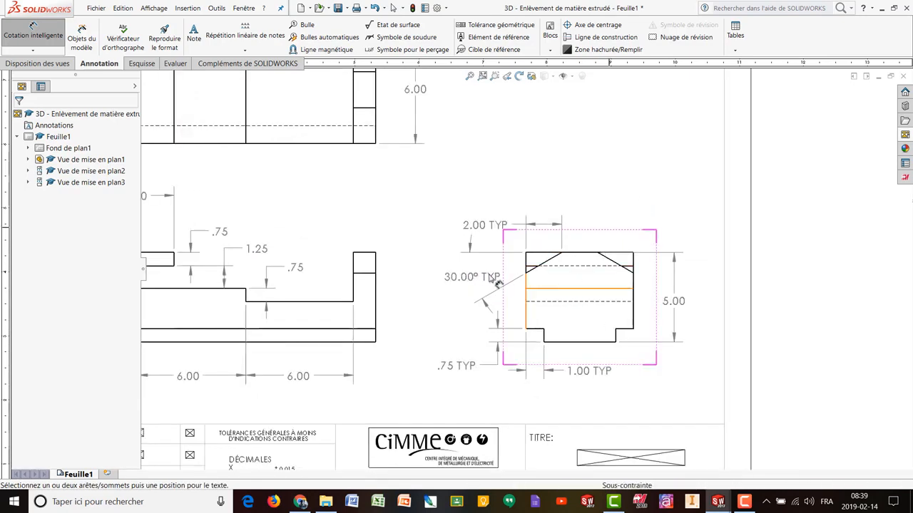
pyautogui.click(839, 486)
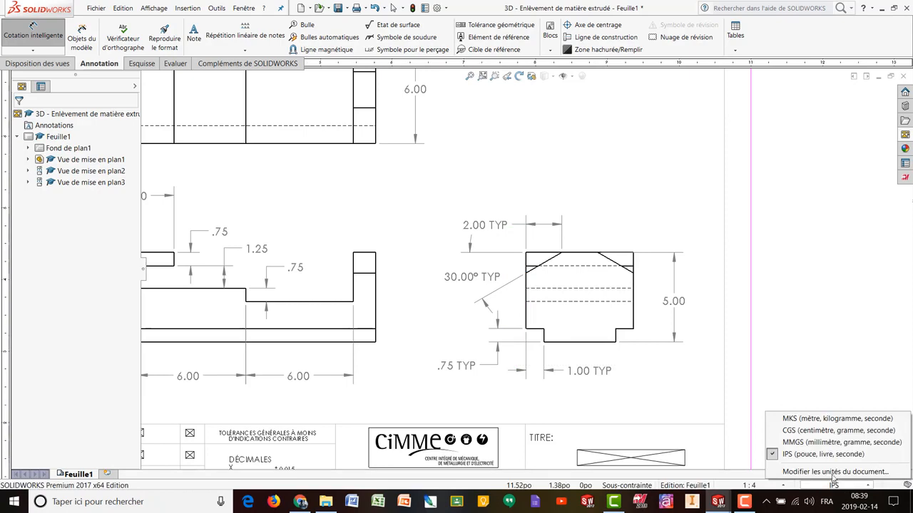
pyautogui.click(833, 472)
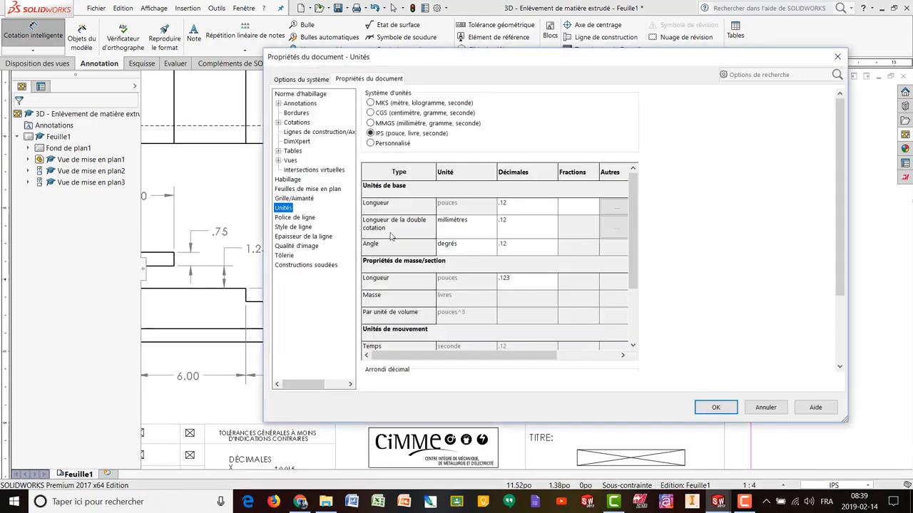
pyautogui.click(554, 247)
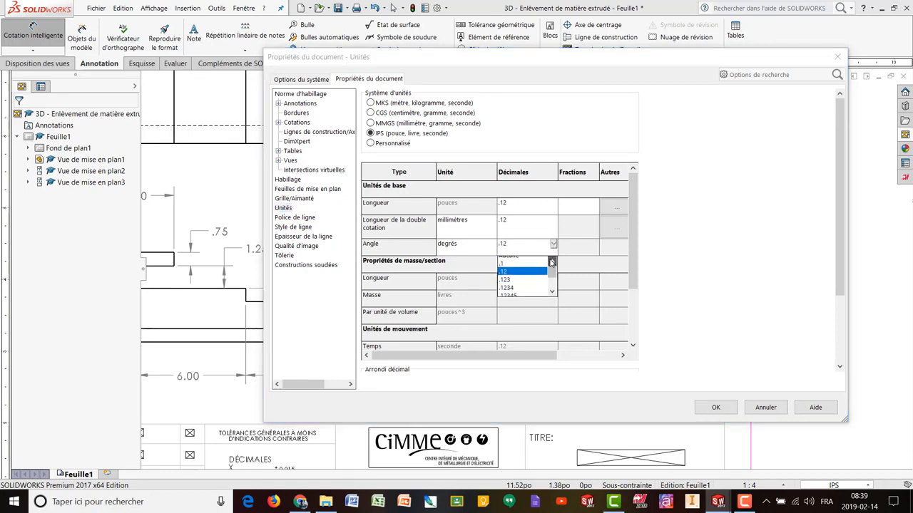
pyautogui.click(510, 261)
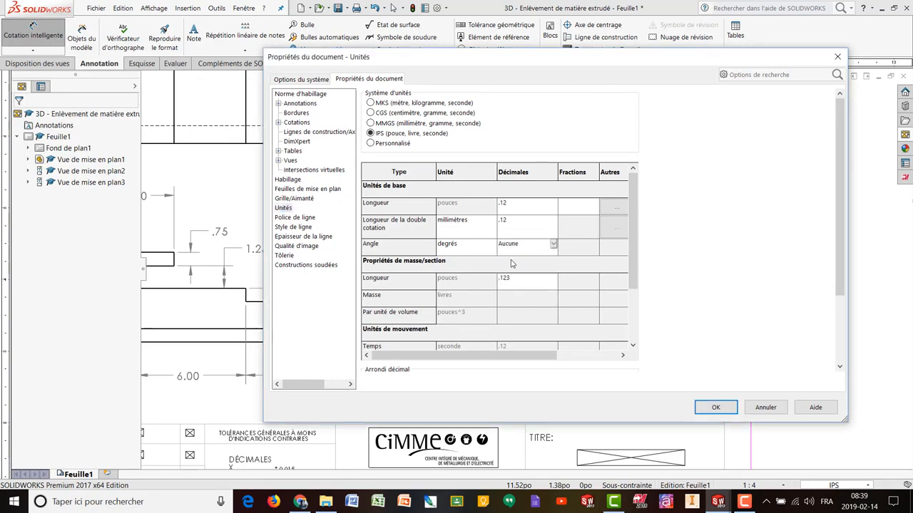
pyautogui.click(716, 408)
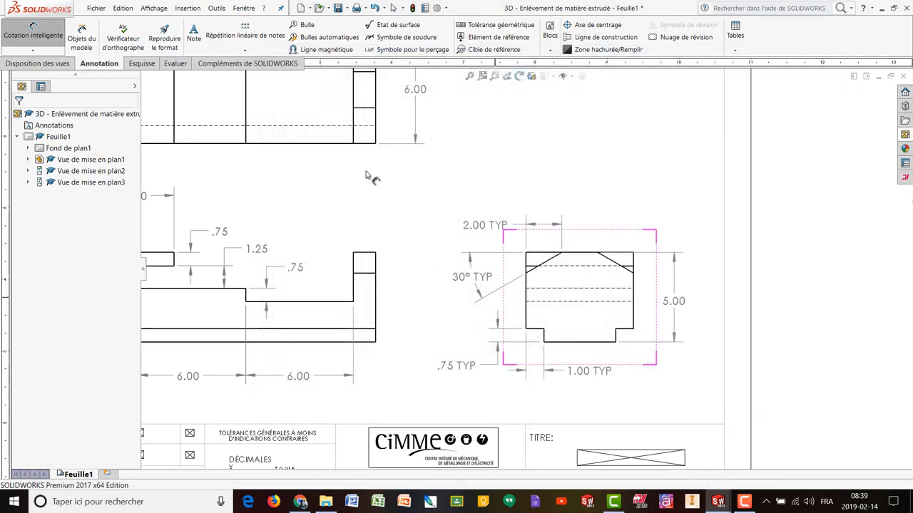
# Step: Shift the front view slightly down and right, and the top view slightly down, to balance the views on the sheet
pyautogui.scroll(4, 367, 208)
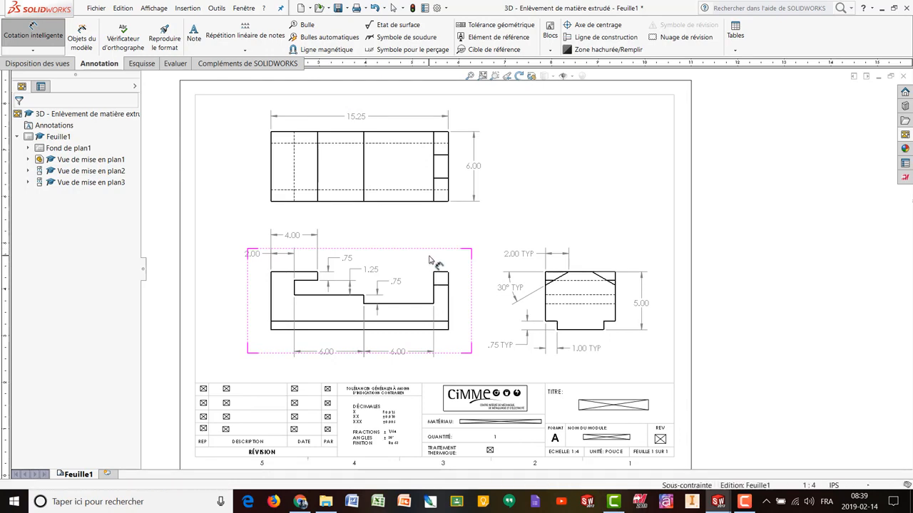
pyautogui.press('Escape')
pyautogui.moveTo(438, 264); pyautogui.dragTo(445, 286)
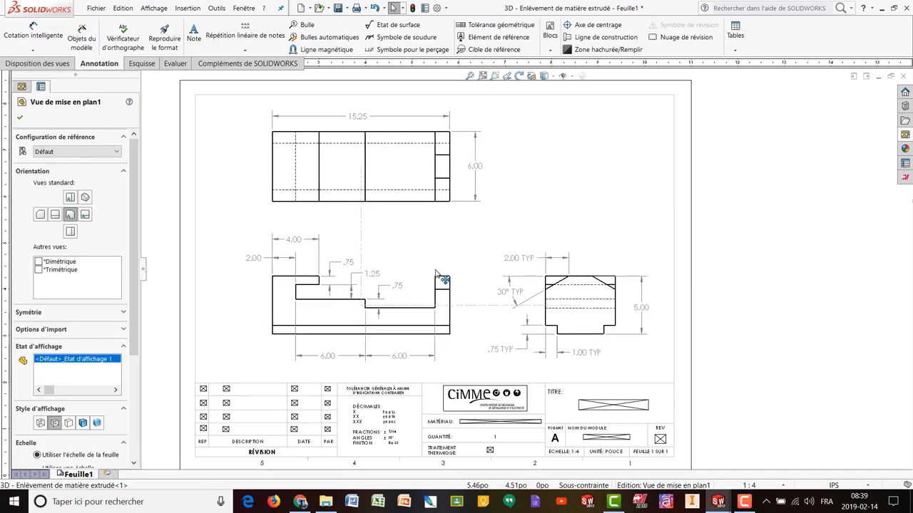
pyautogui.moveTo(424, 208); pyautogui.dragTo(424, 213)
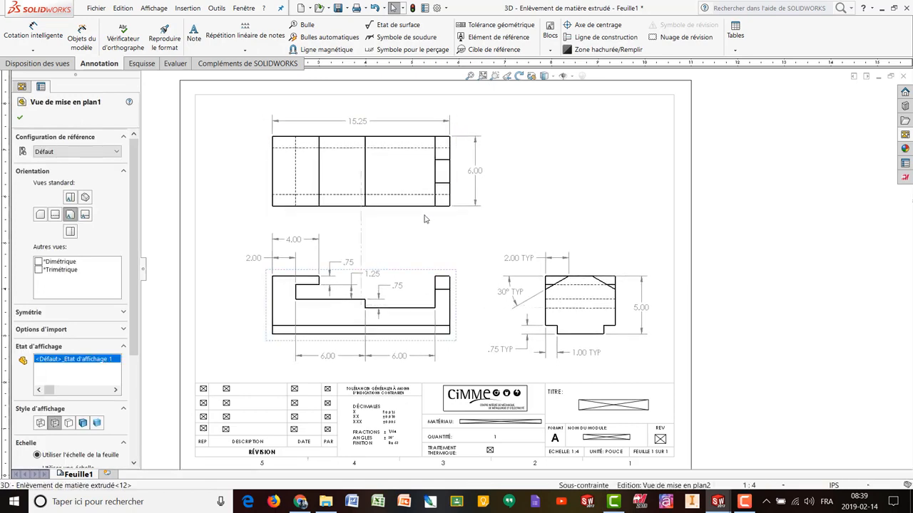
pyautogui.click(578, 261)
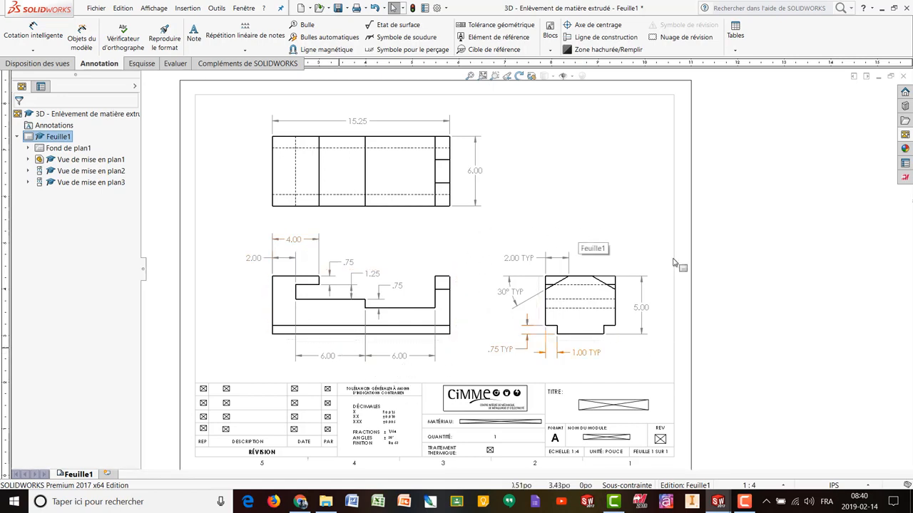
# Step: Edit the sheet format to enter "Tutoriel #5" as the title block's title, return to the sheet and fit it to the window
pyautogui.rightClick(640, 203)
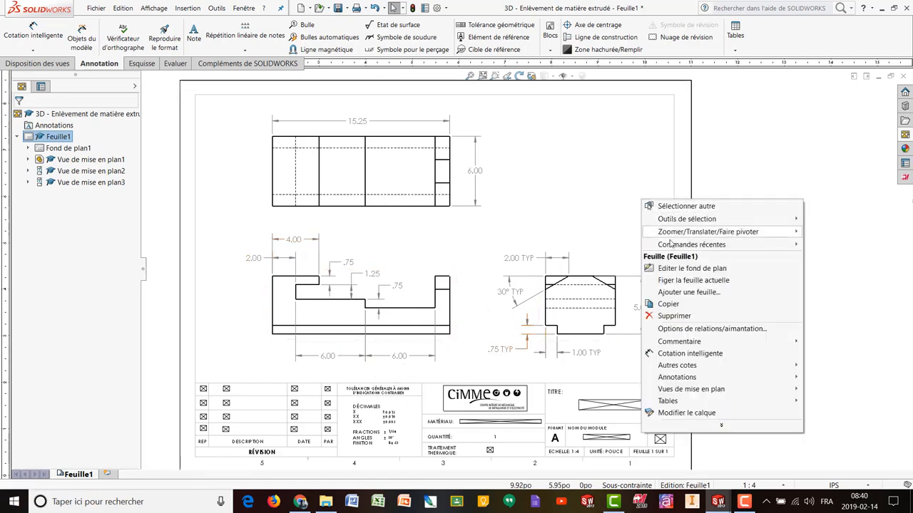
pyautogui.click(671, 271)
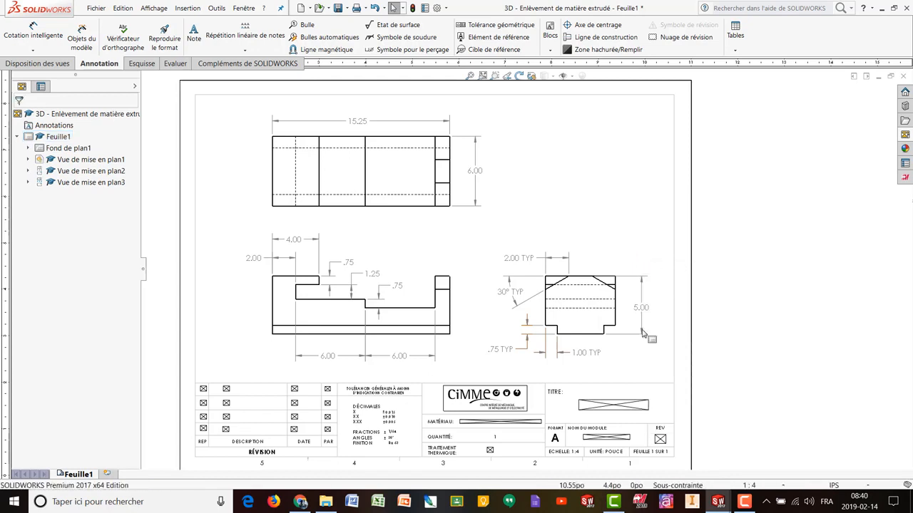
pyautogui.click(611, 408)
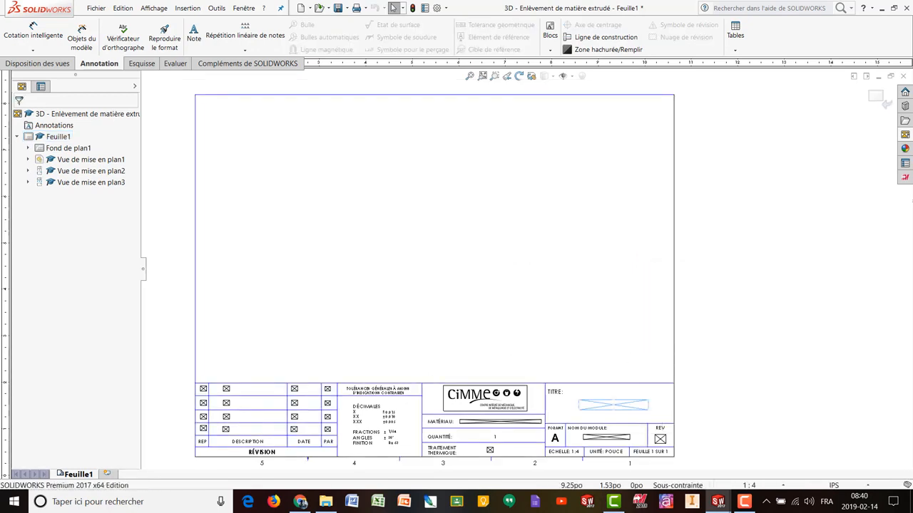
pyautogui.doubleClick(610, 406)
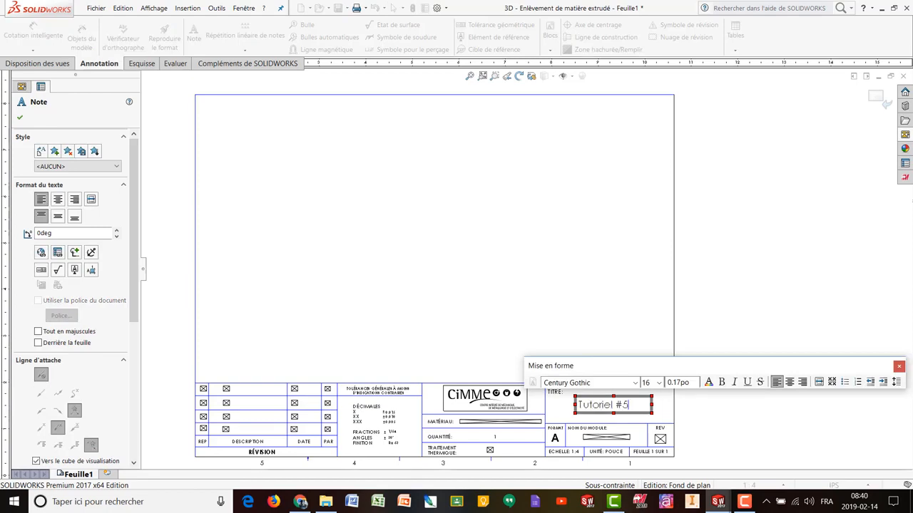
pyautogui.click(630, 328)
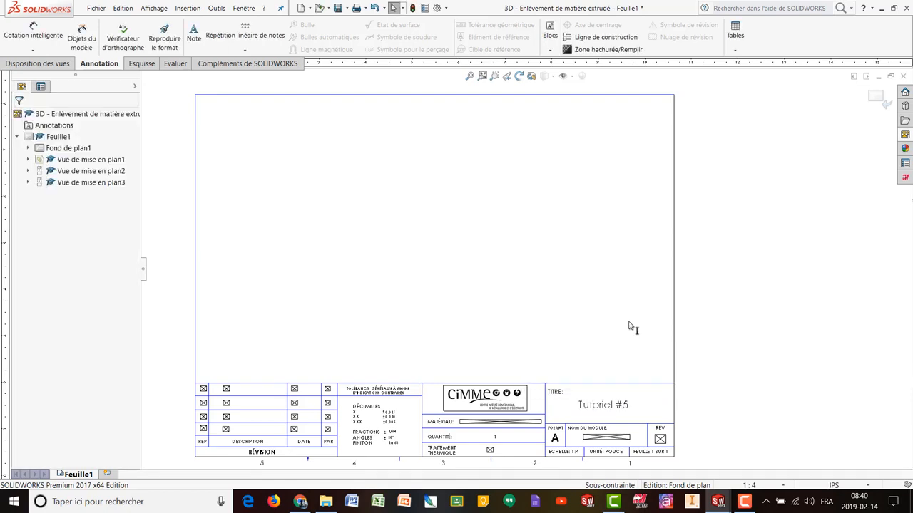
pyautogui.click(877, 101)
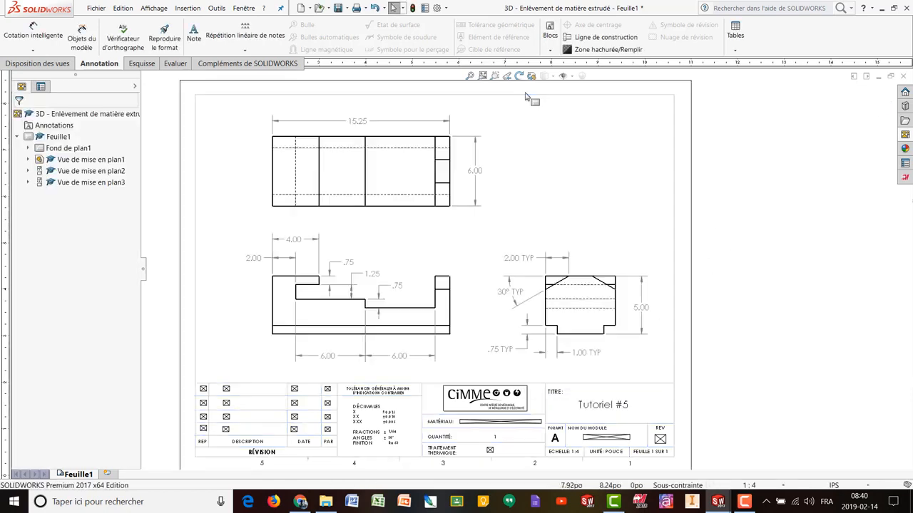
pyautogui.click(470, 77)
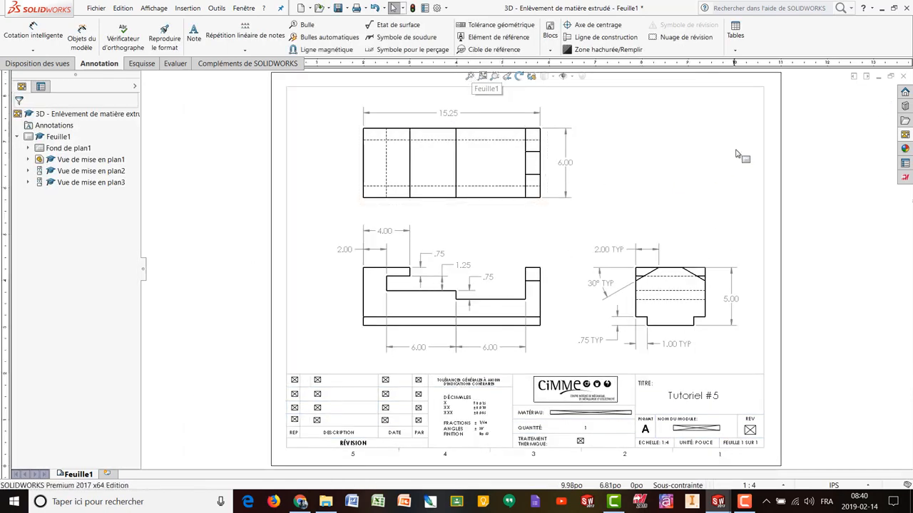